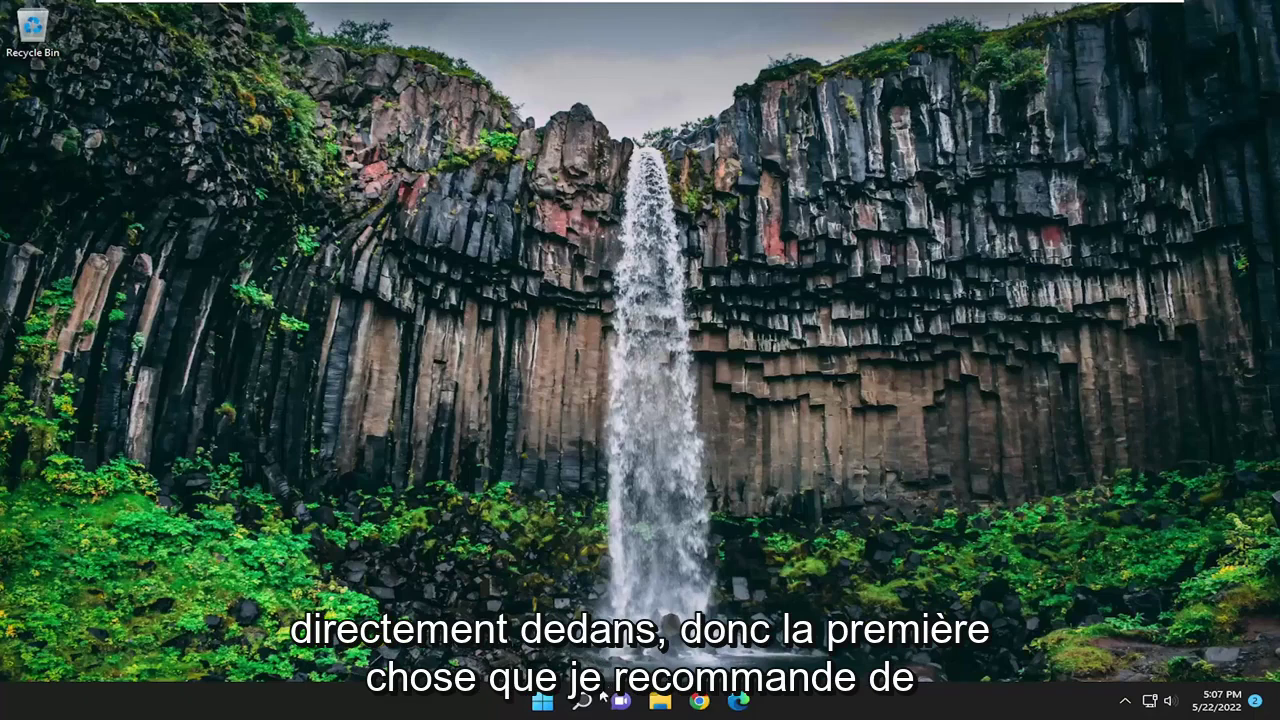
# Search 'troubleshoot' and open Troubleshoot settings > Other troubleshooters
pyautogui.click(590, 702)
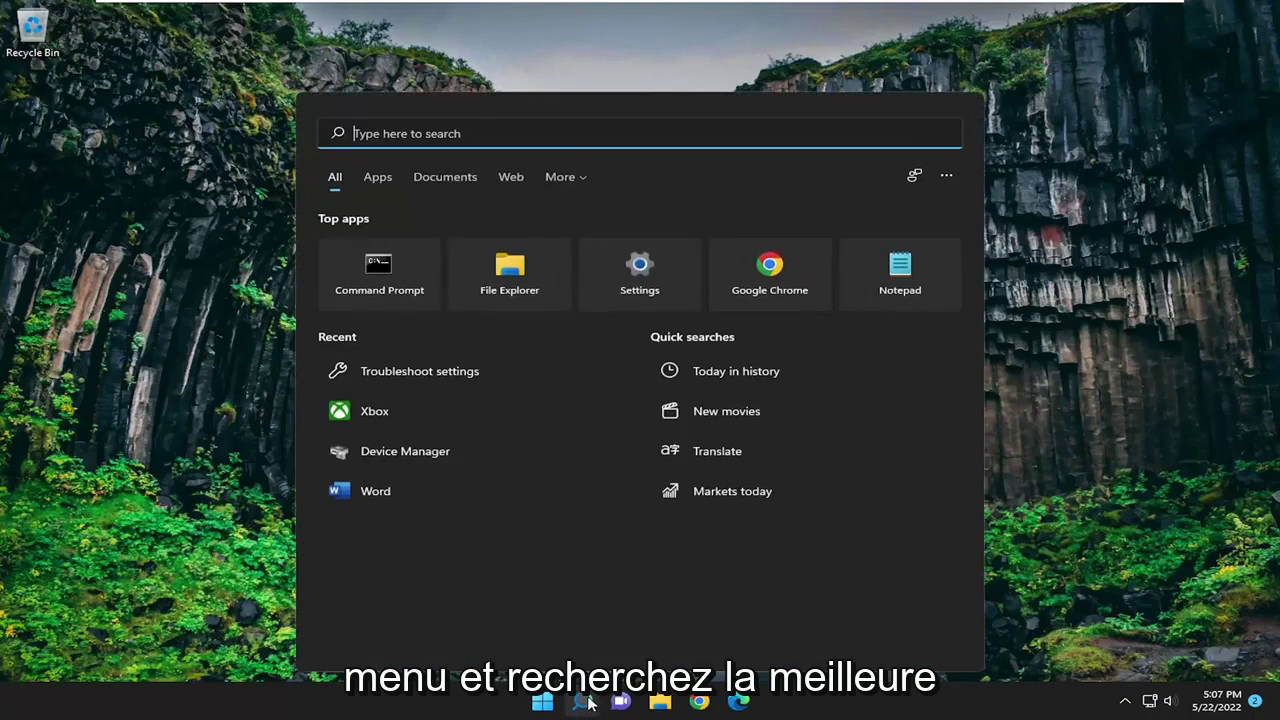
pyautogui.write('troubleshoot')
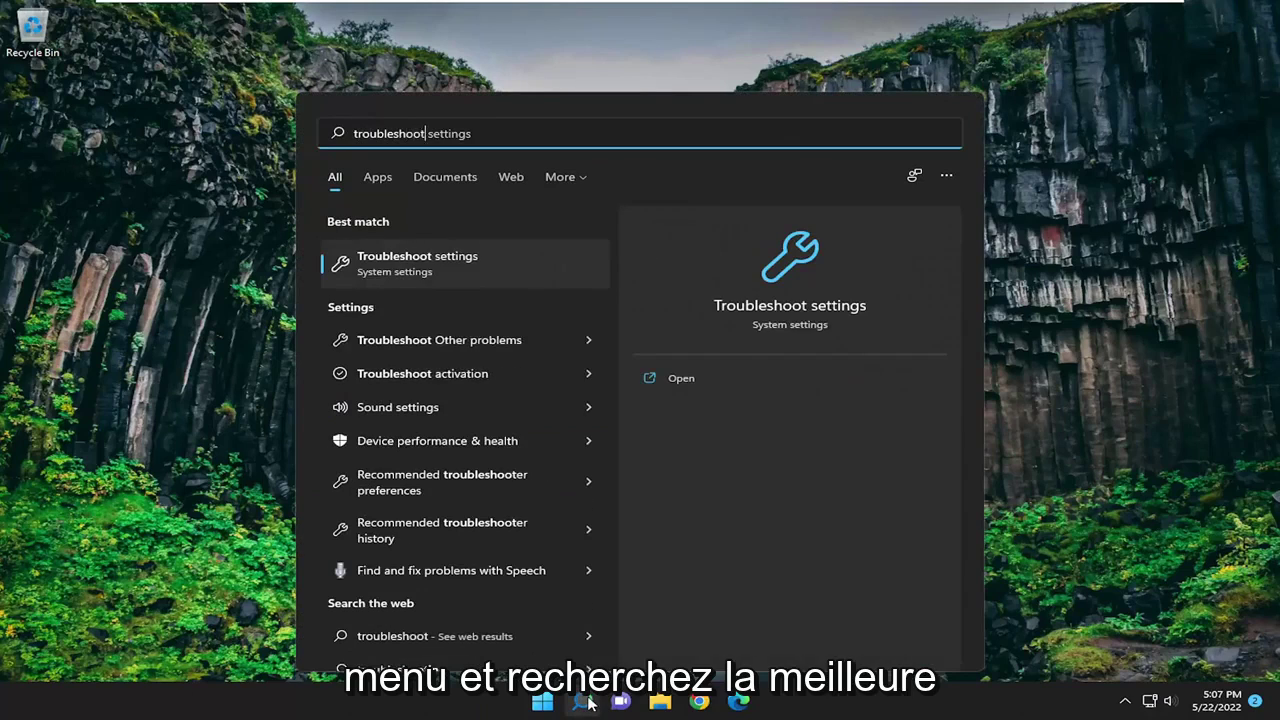
pyautogui.click(446, 264)
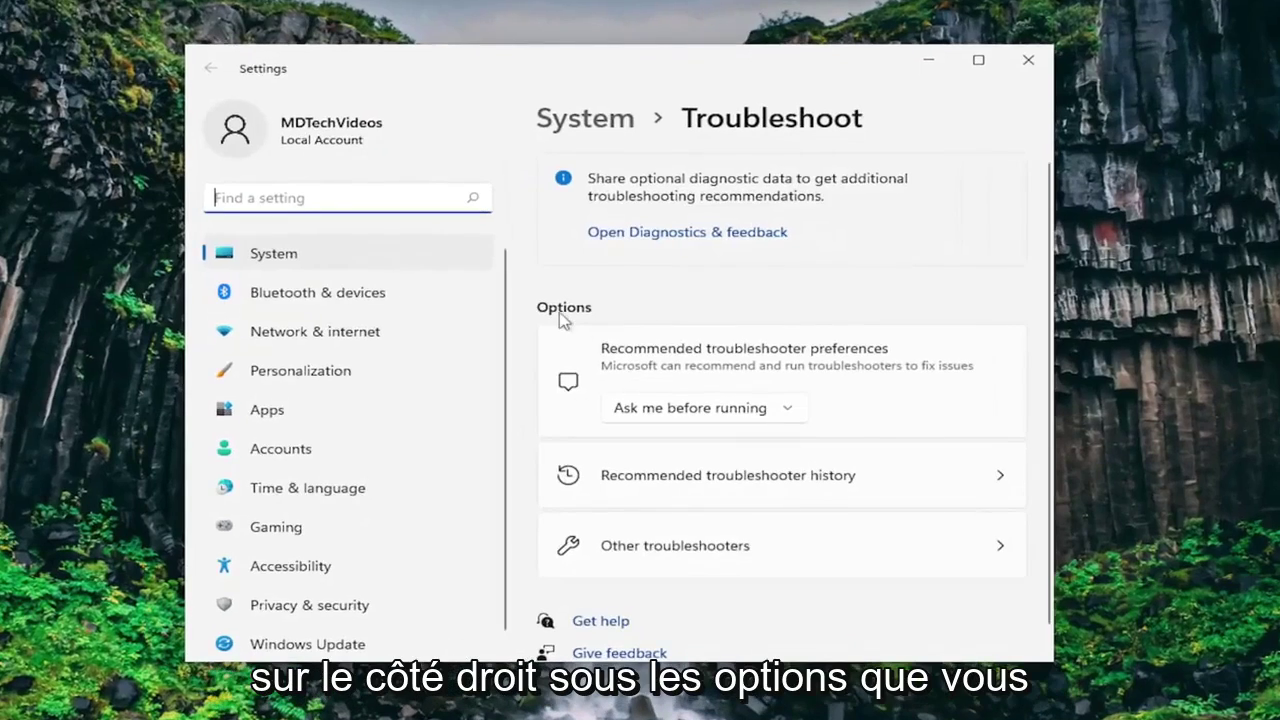
pyautogui.click(662, 549)
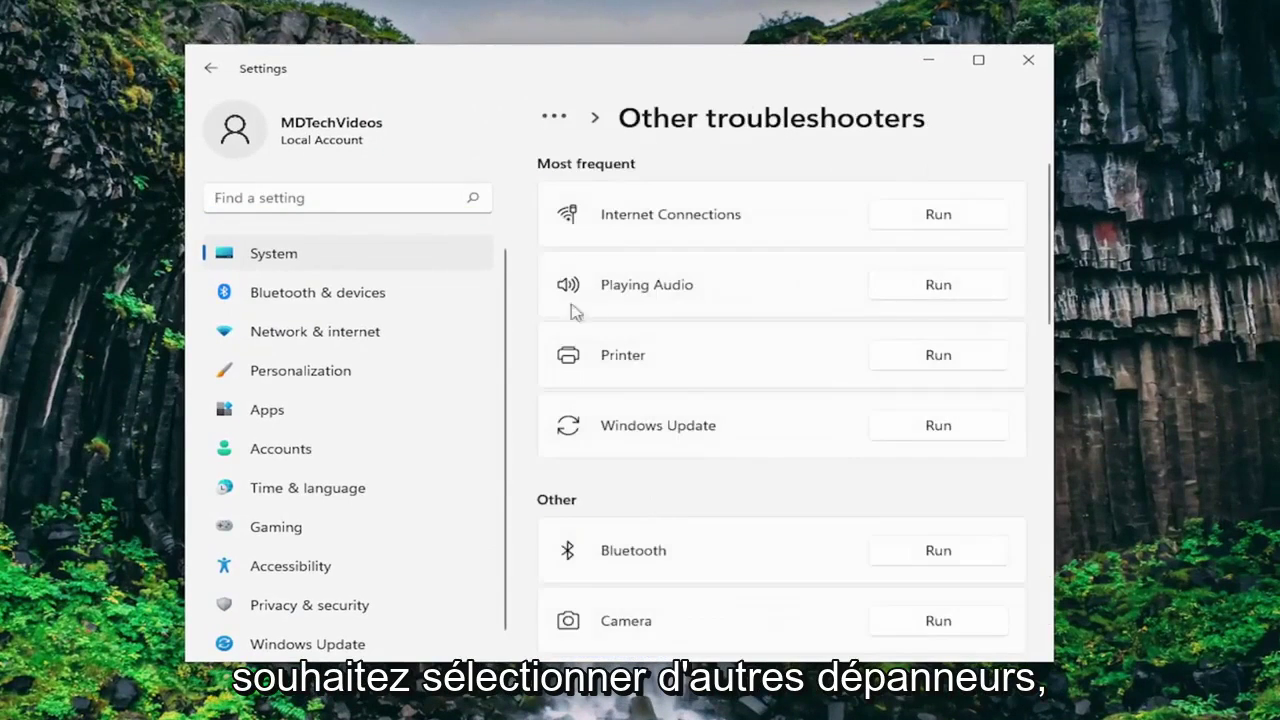
pyautogui.scroll(-2, 560, 490)
pyautogui.scroll(-5, 671, 409)
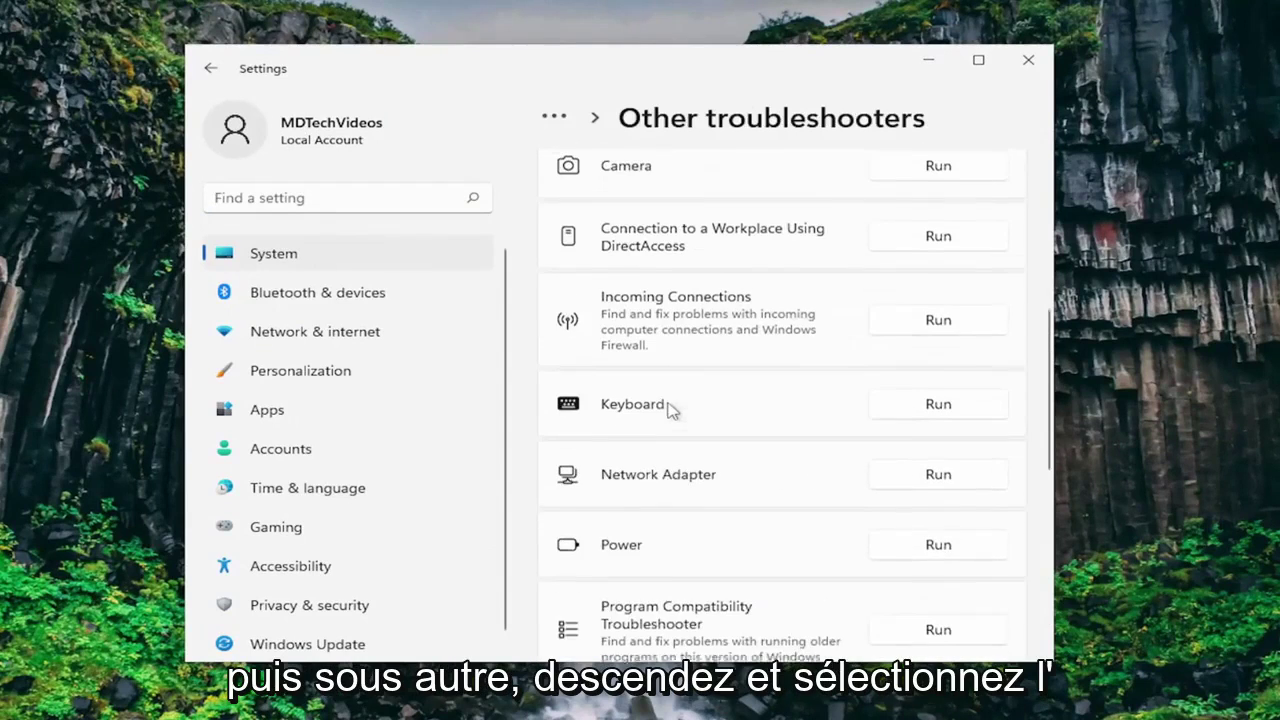
# Run the Network Adapter troubleshooter on all adapters, testing google.com, then close it and Settings
pyautogui.click(938, 391)
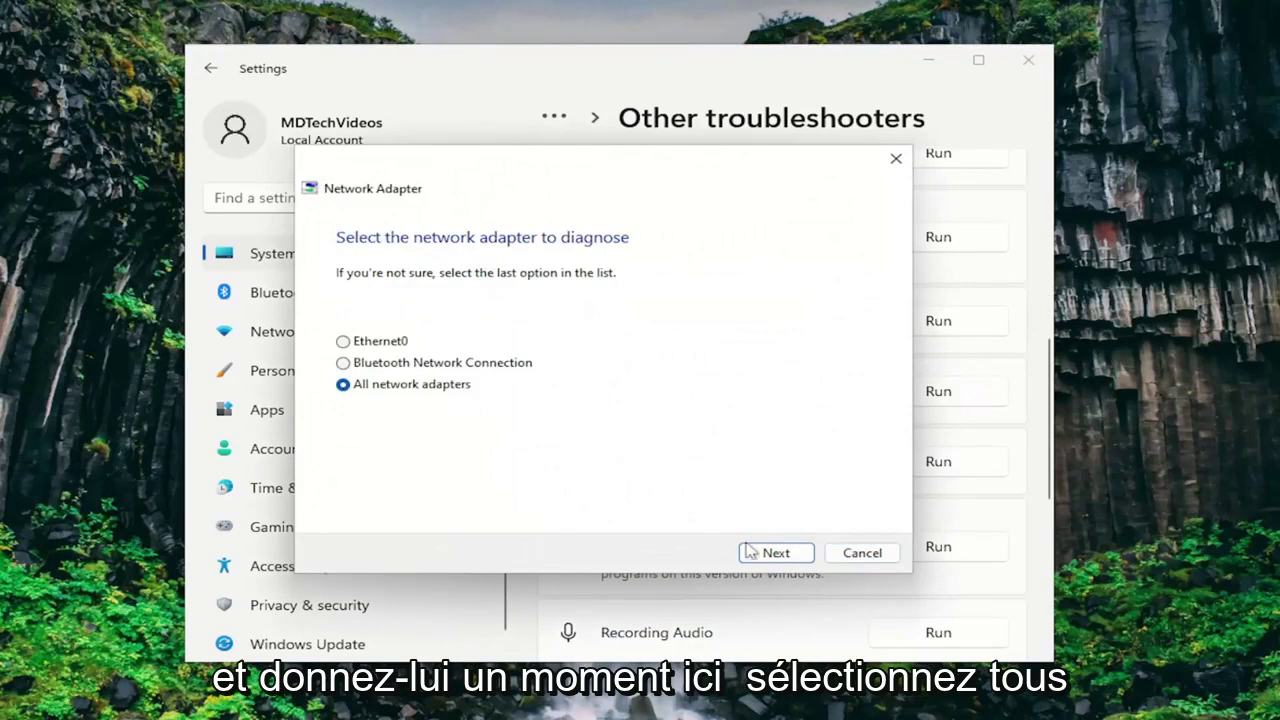
pyautogui.click(766, 552)
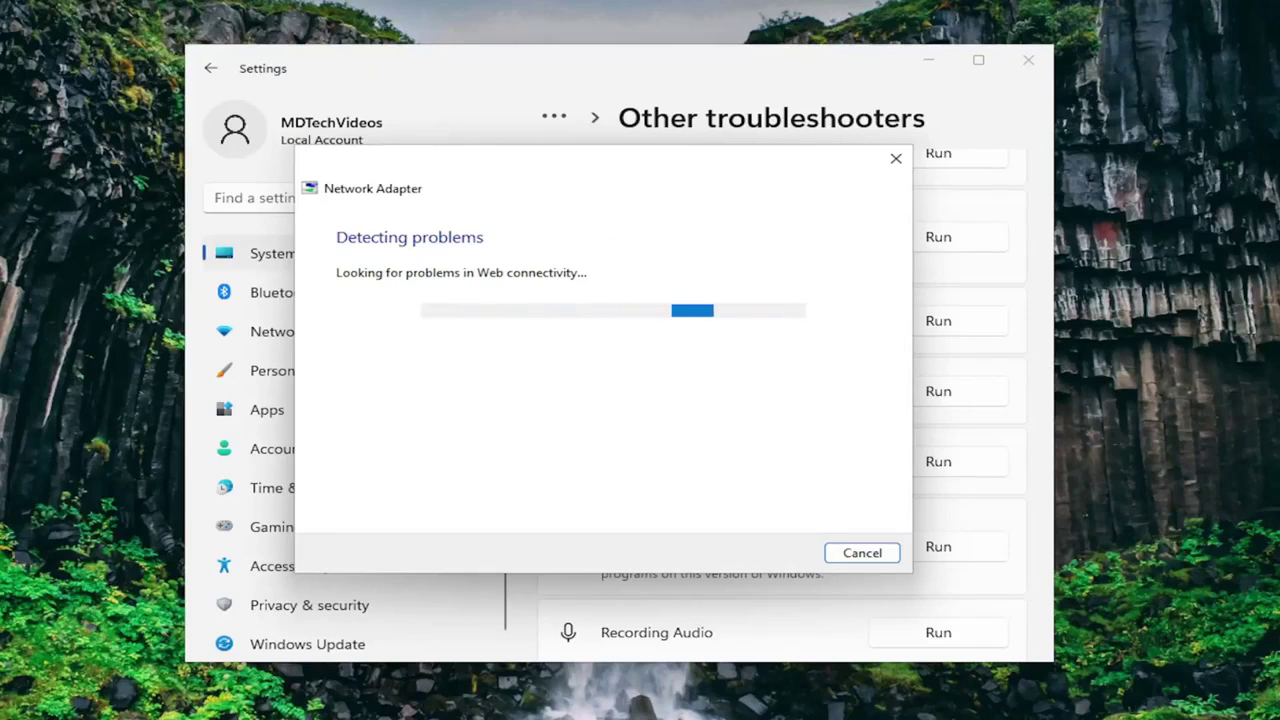
pyautogui.press('Return')
pyautogui.write('google.com')
pyautogui.press('Return')
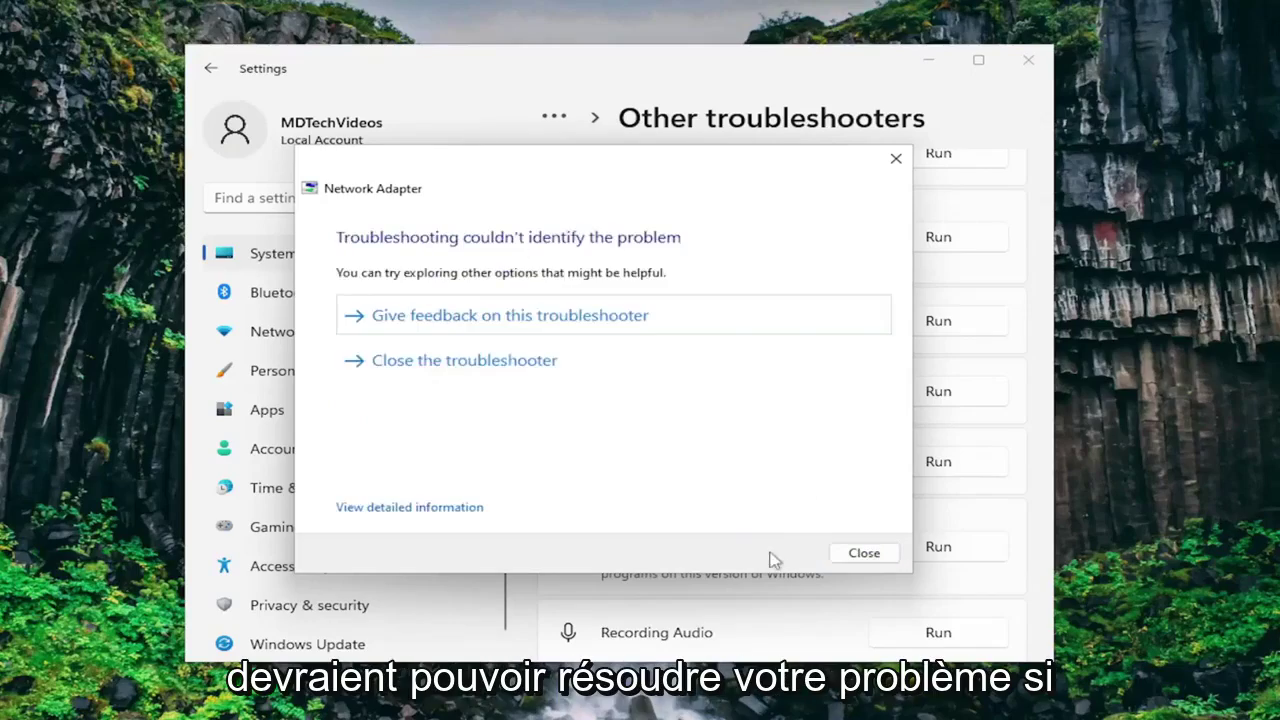
pyautogui.click(855, 552)
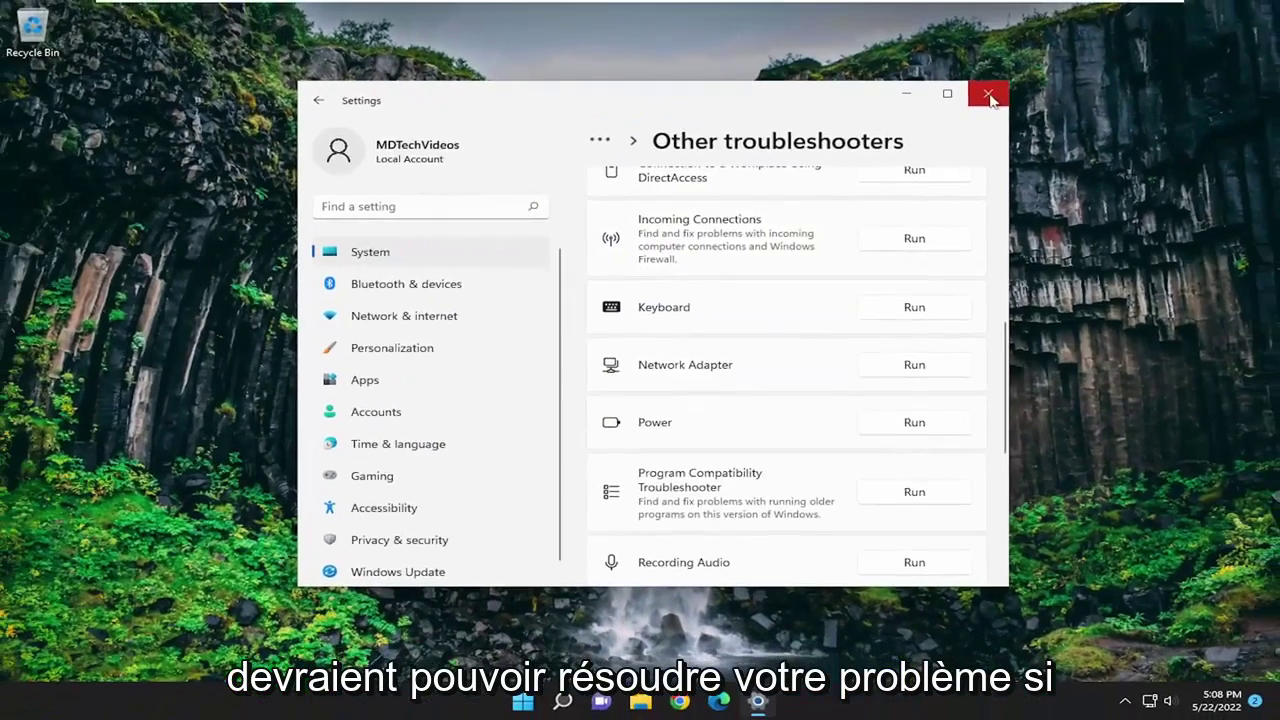
pyautogui.click(988, 95)
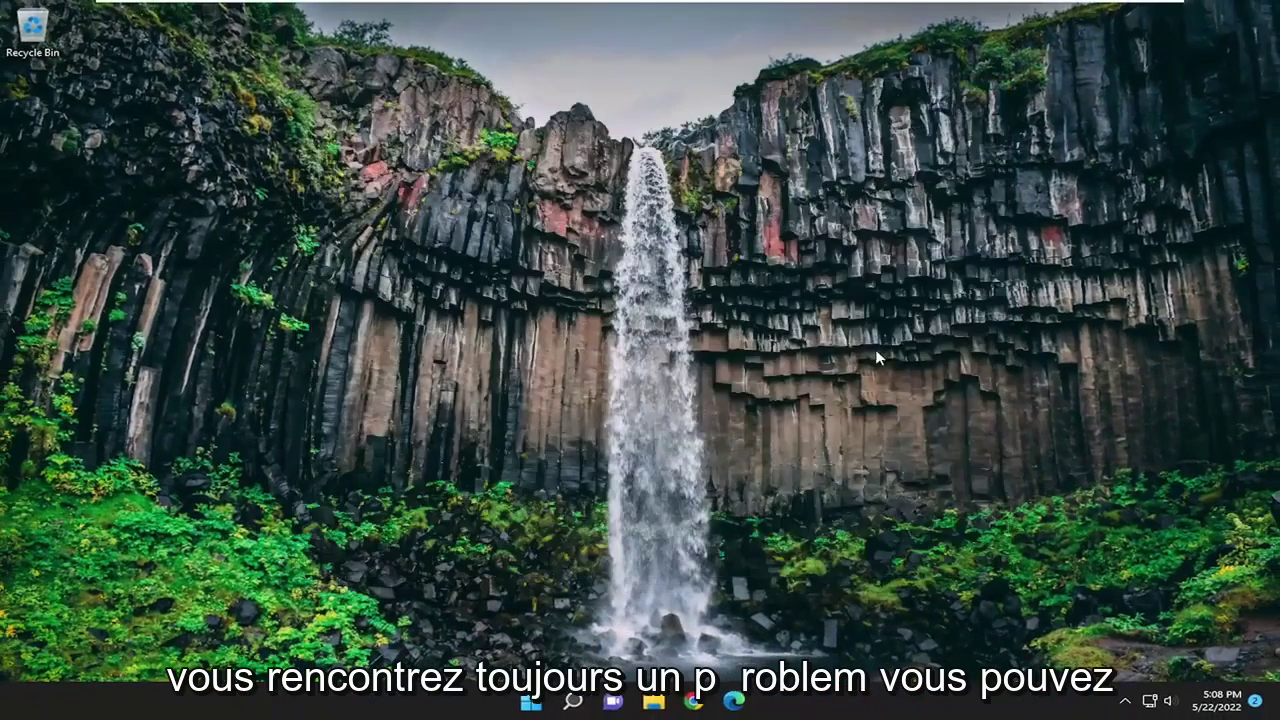
# Launch Command Prompt from a 'cmd' search as administrator, approving the UAC prompt
pyautogui.click(590, 706)
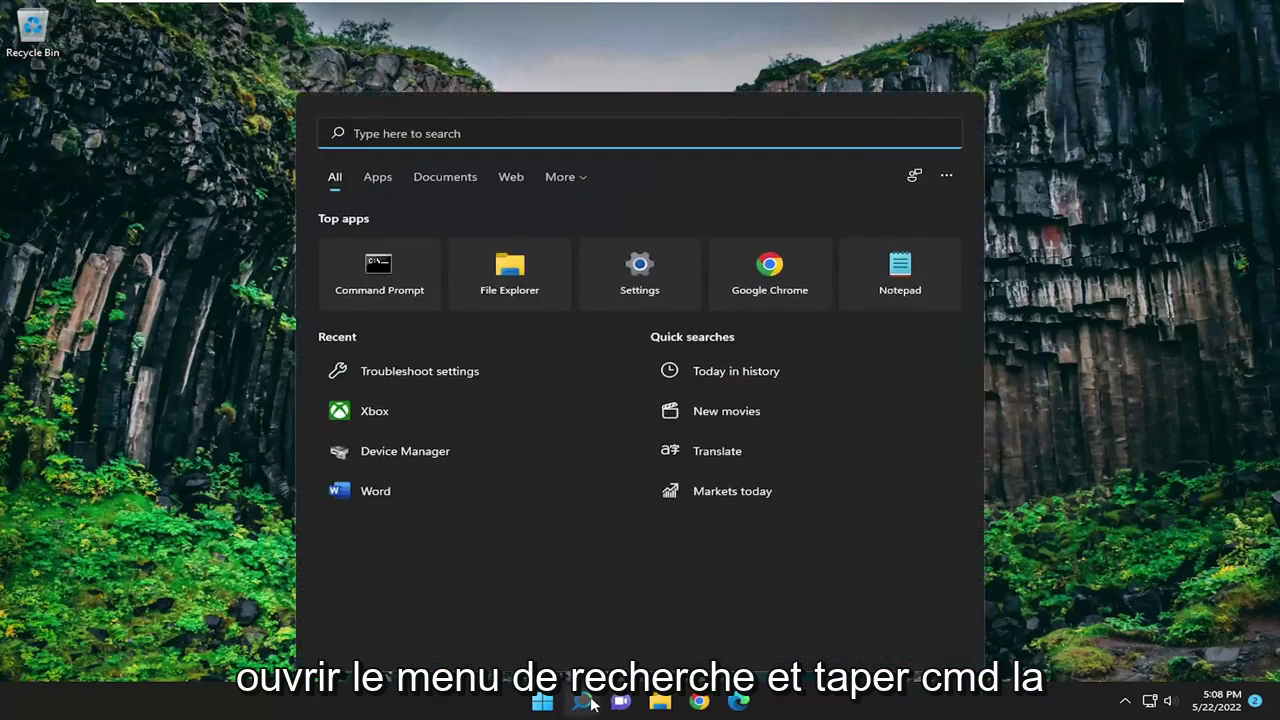
pyautogui.write('cmd')
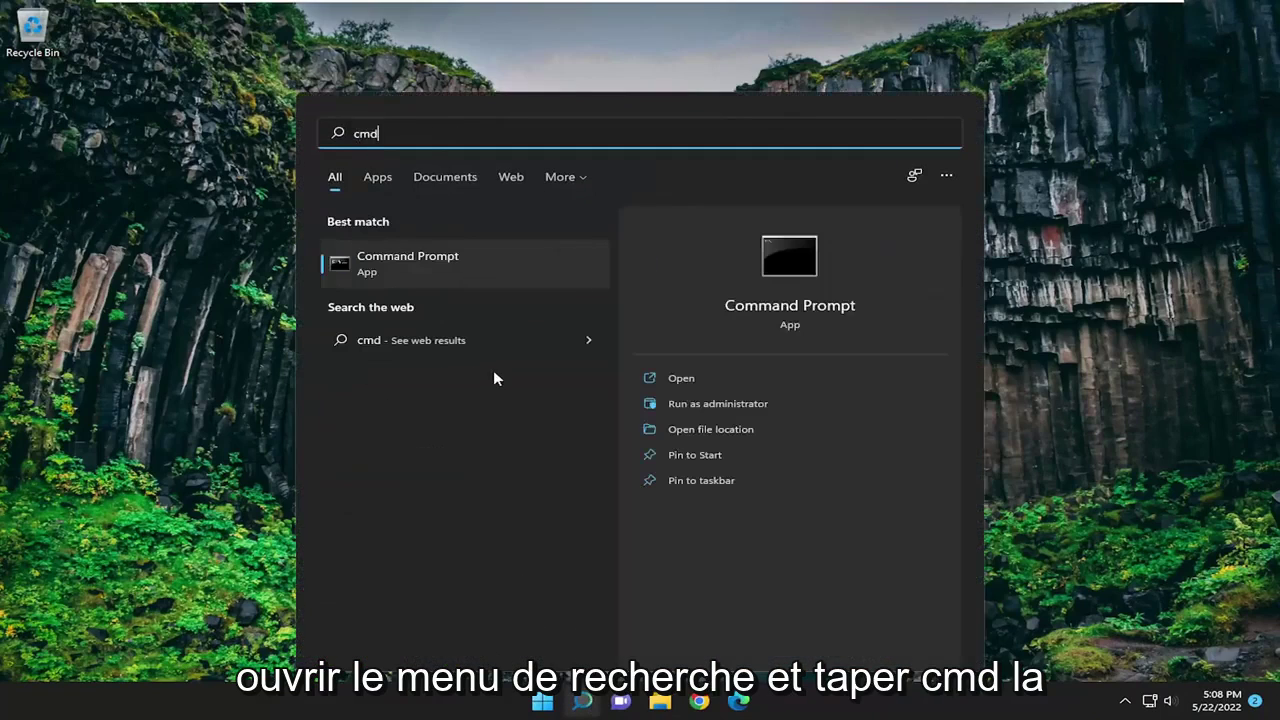
pyautogui.rightClick(400, 263)
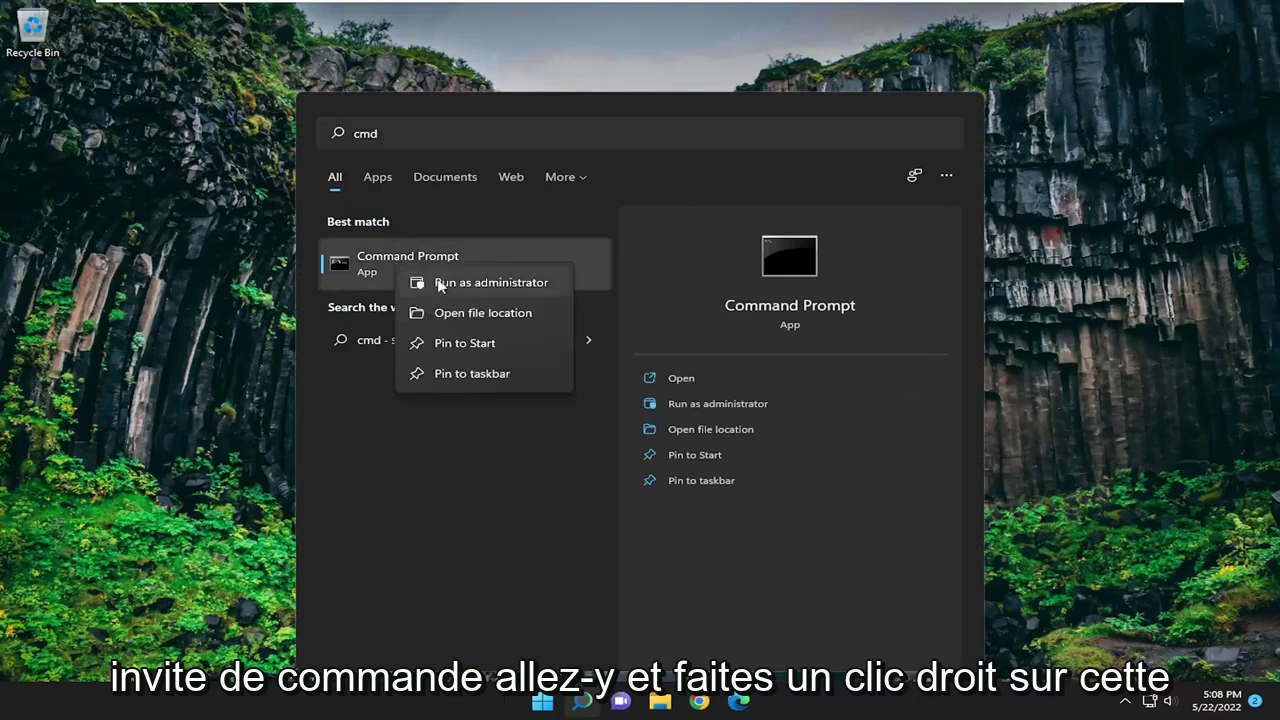
pyautogui.click(469, 539)
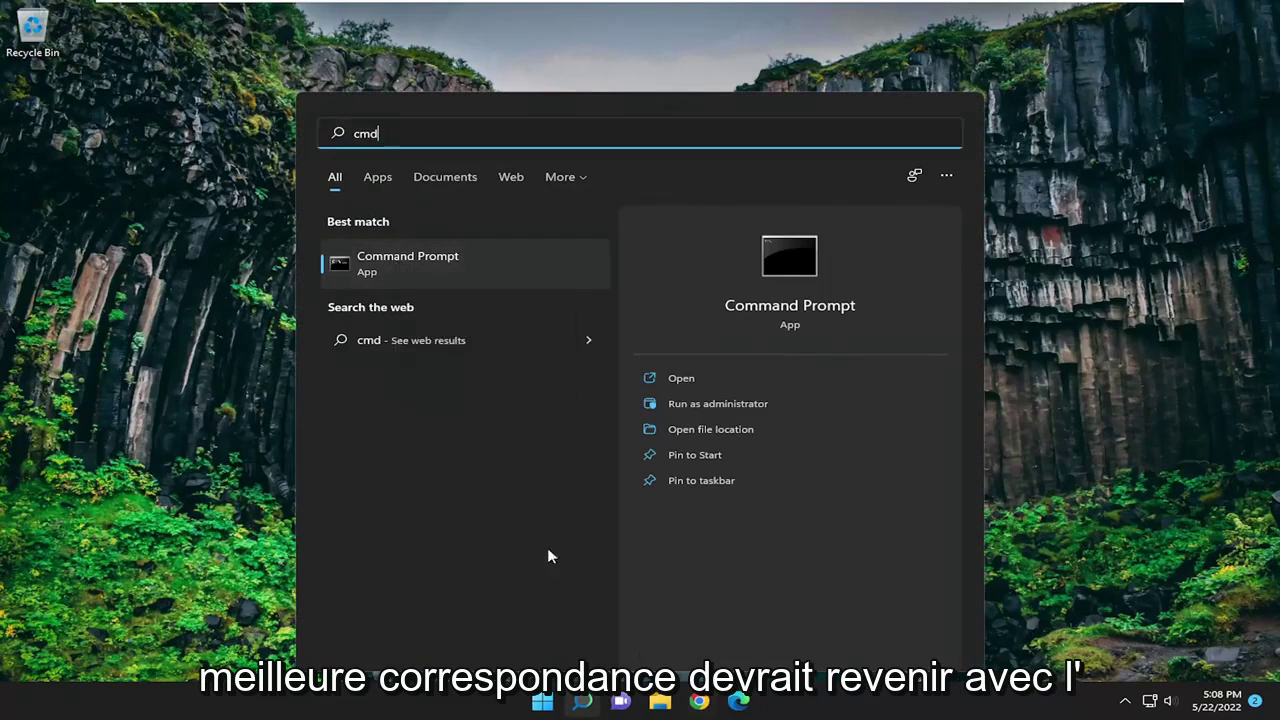
pyautogui.rightClick(408, 266)
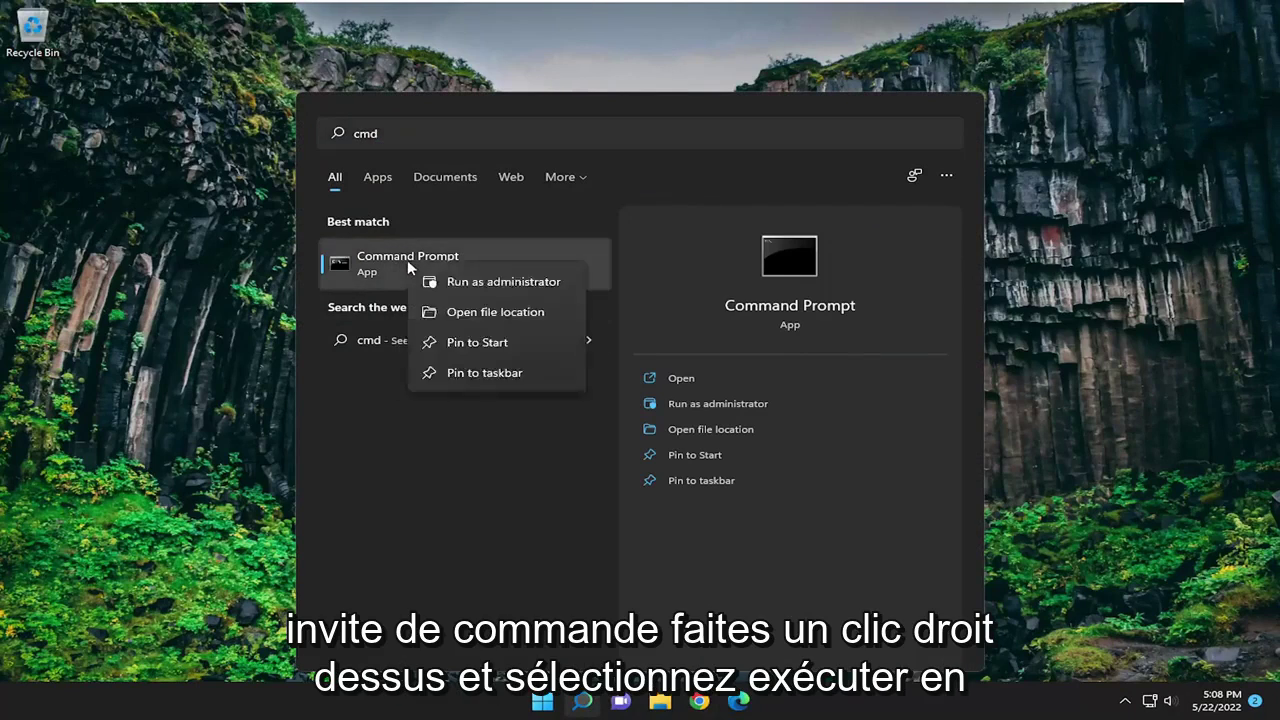
pyautogui.click(479, 283)
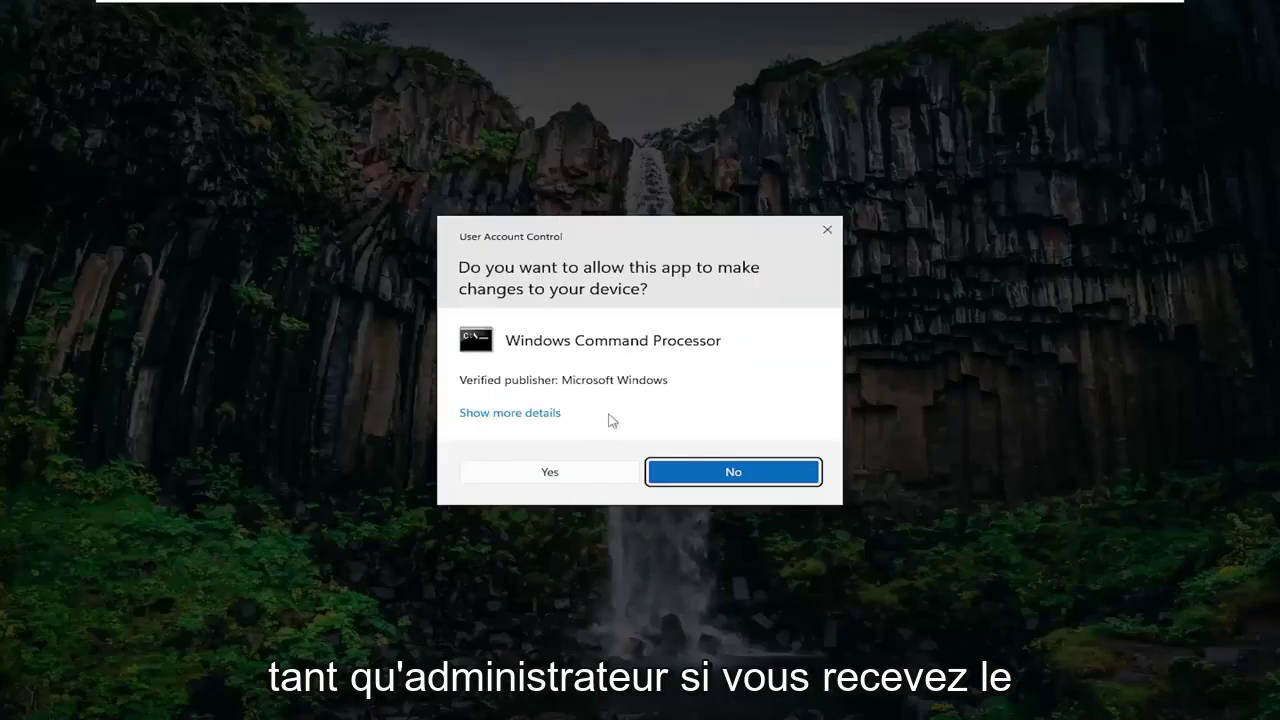
pyautogui.click(577, 476)
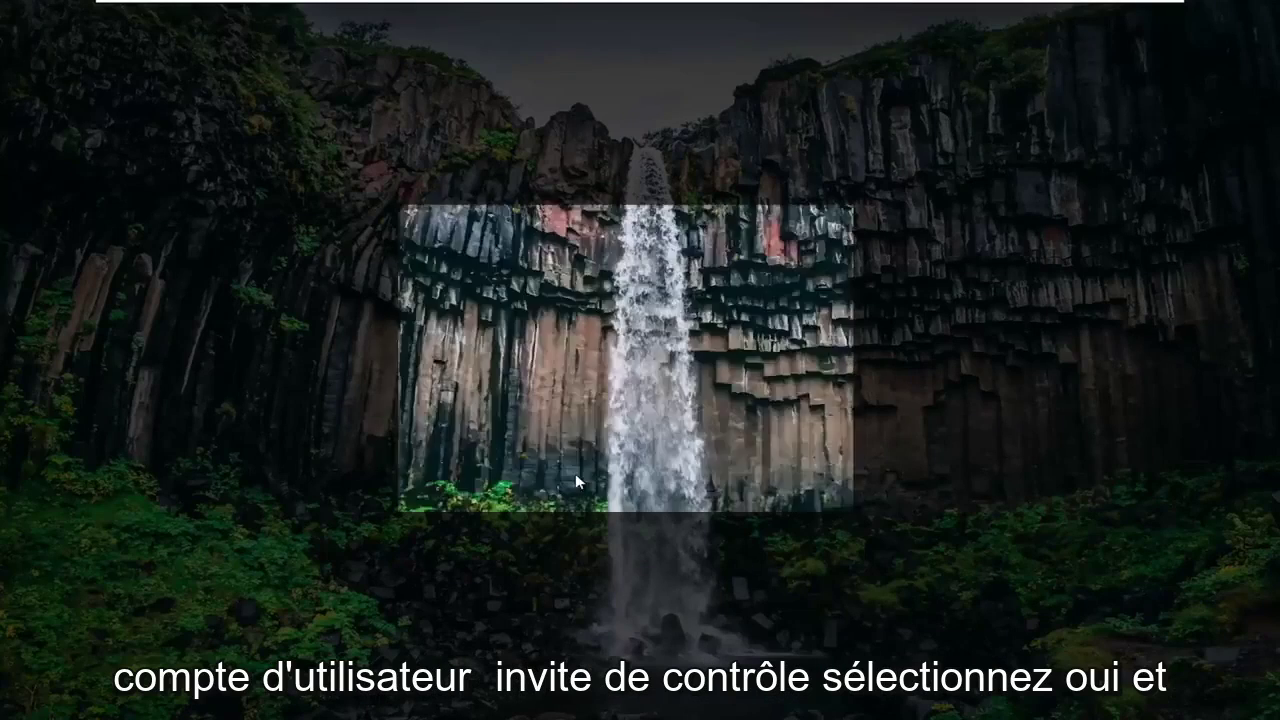
pyautogui.moveTo(470, 70); pyautogui.dragTo(621, 147)
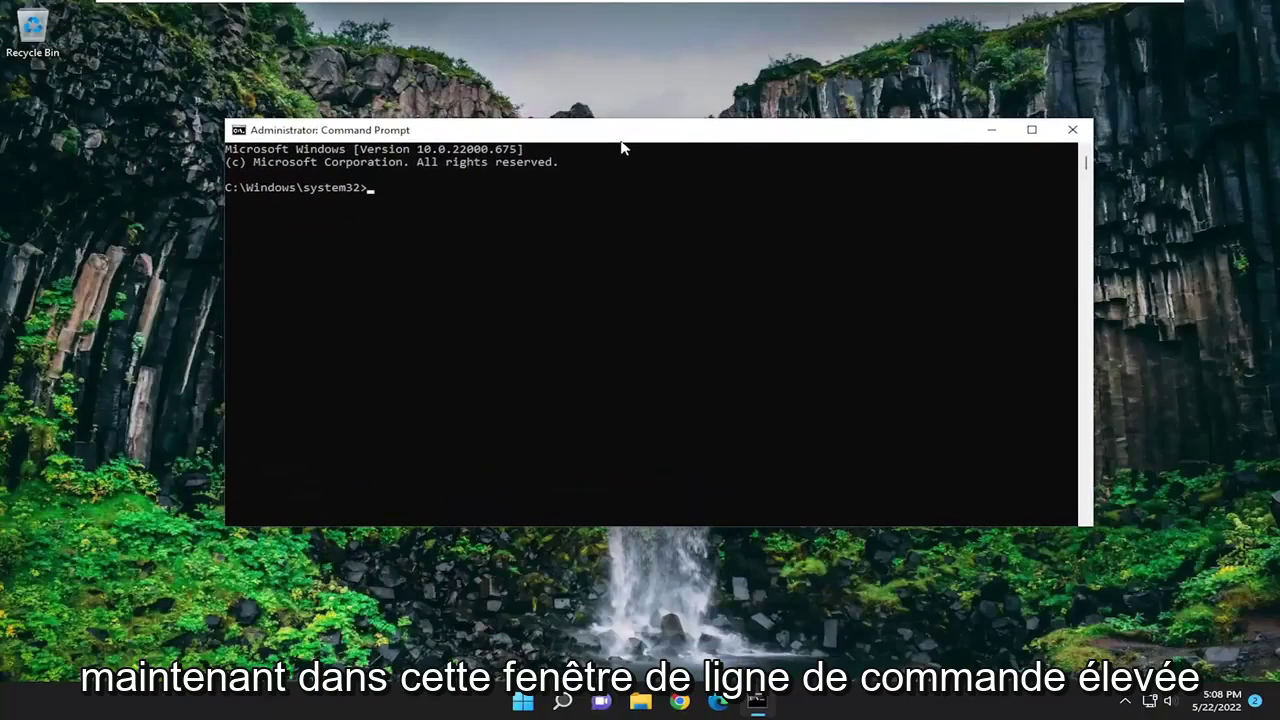
# Run ipconfig /flushdns, then netsh winsock reset, in the elevated Command Prompt
pyautogui.write('ipconfig')
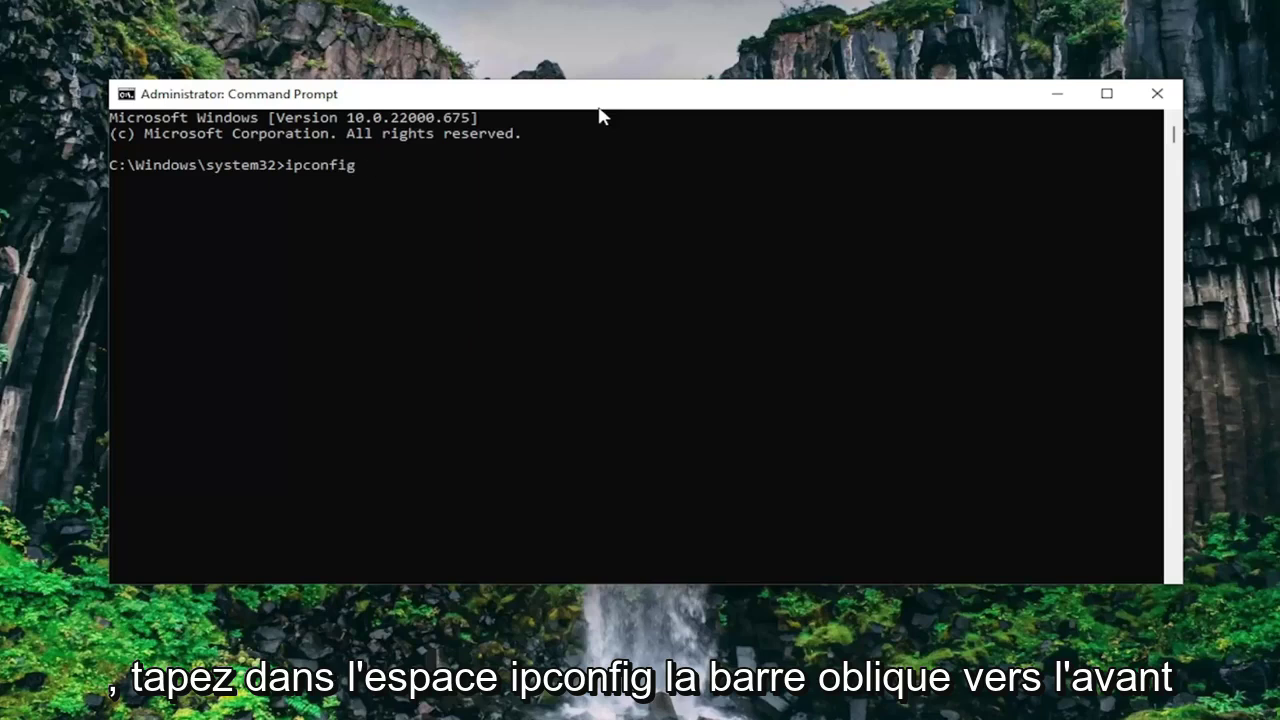
pyautogui.write(' /flus')
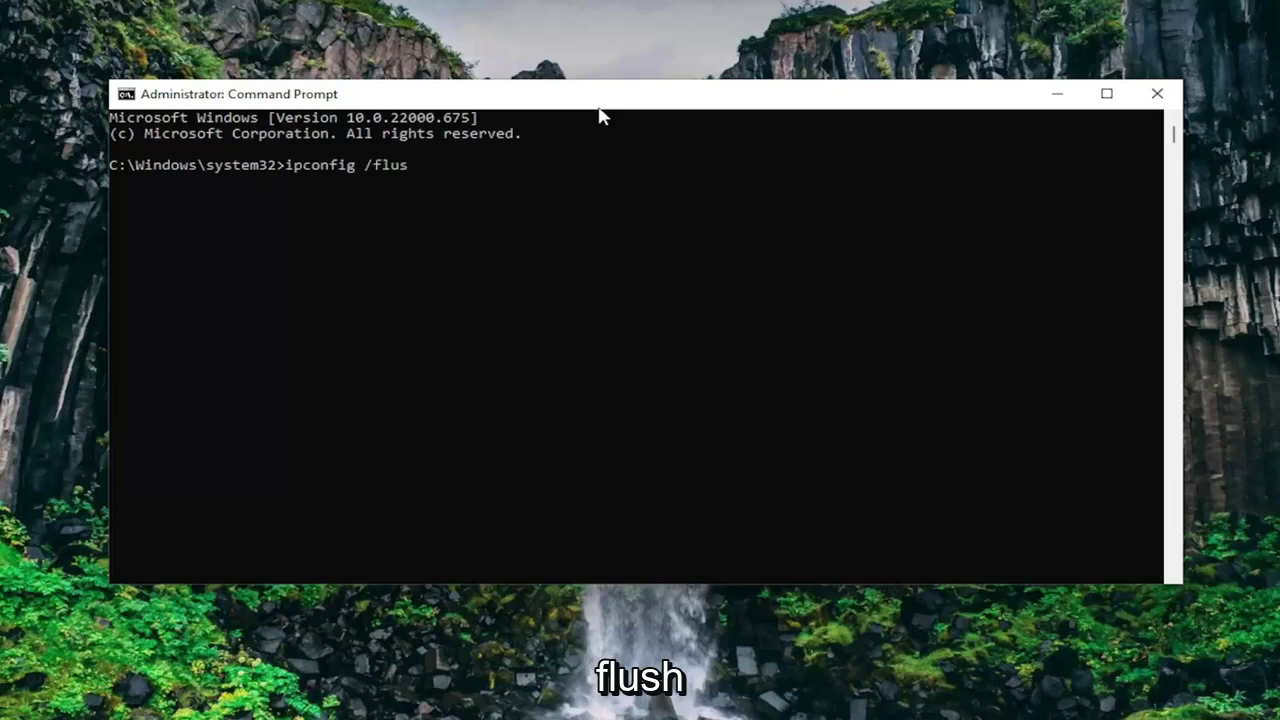
pyautogui.write('hdns')
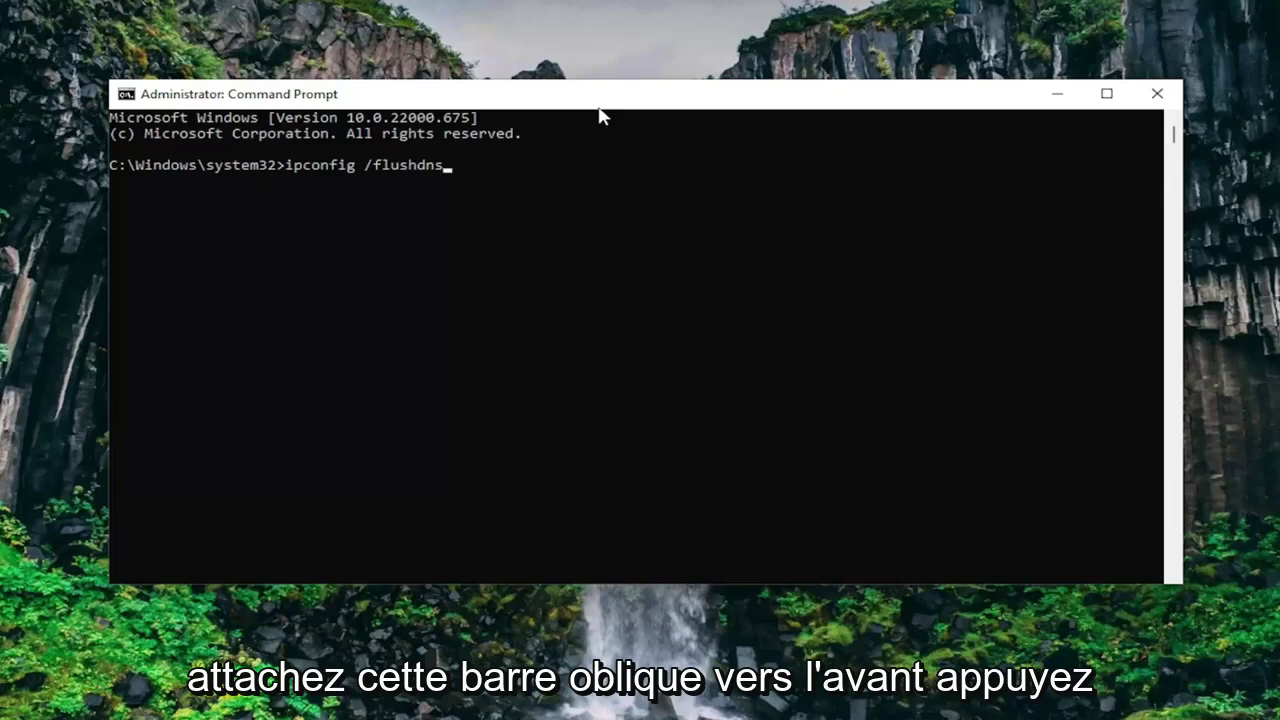
pyautogui.press('Return')
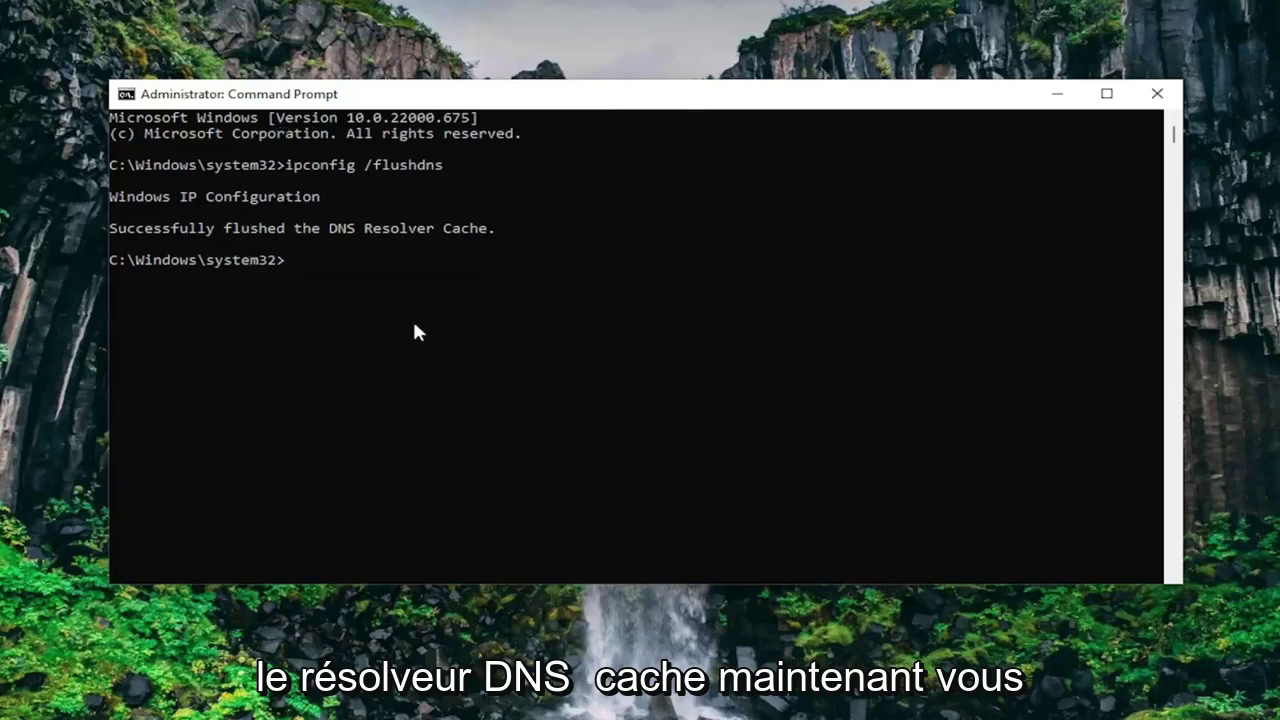
pyautogui.write('net')
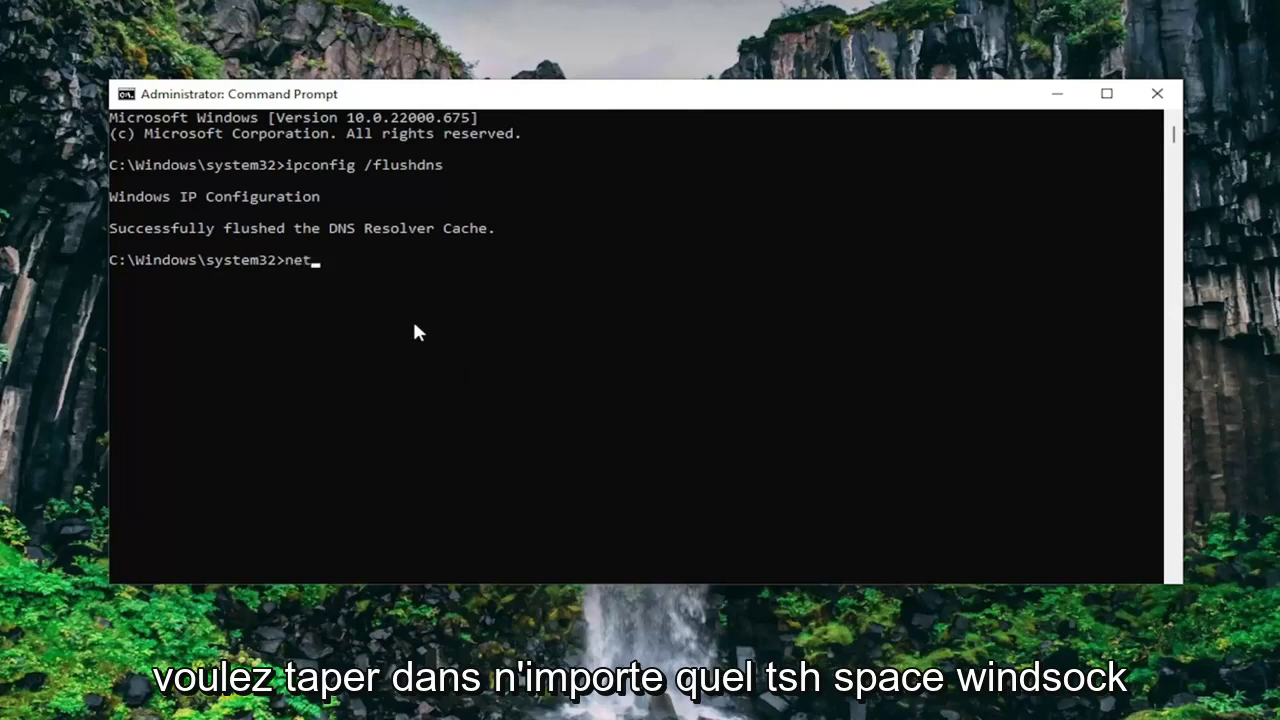
pyautogui.write('sh winsock reset')
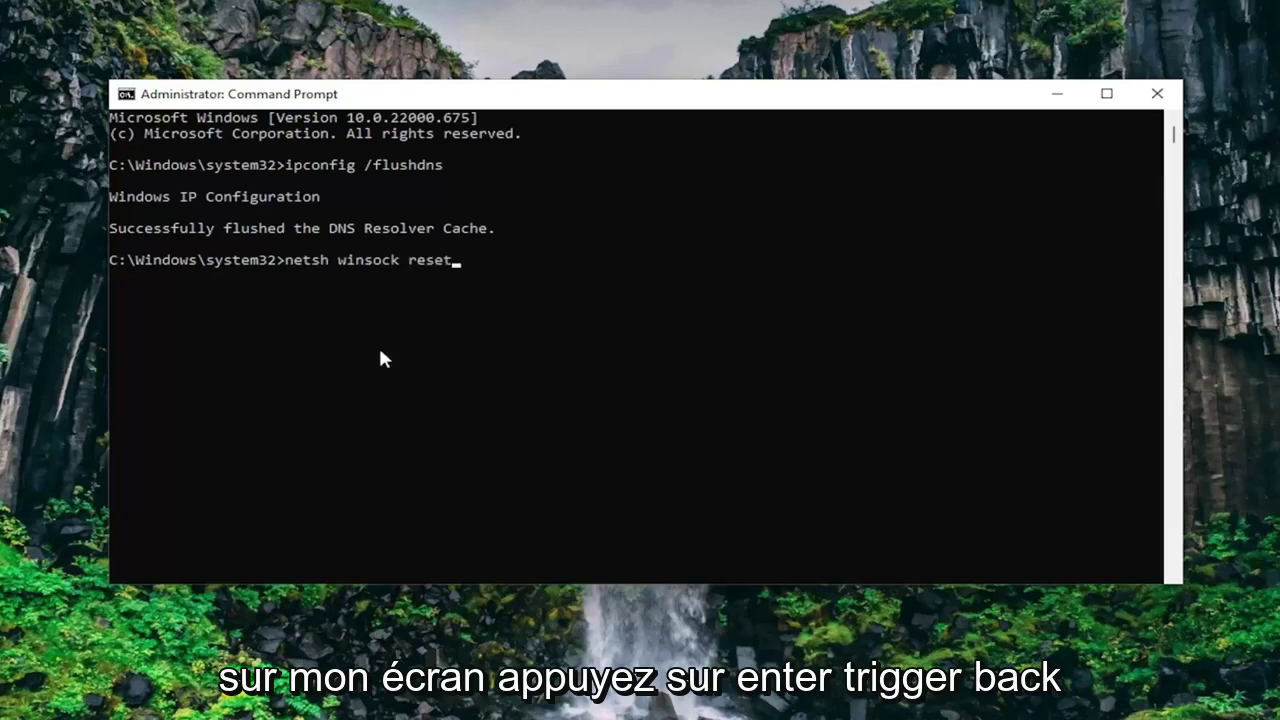
pyautogui.press('Return')
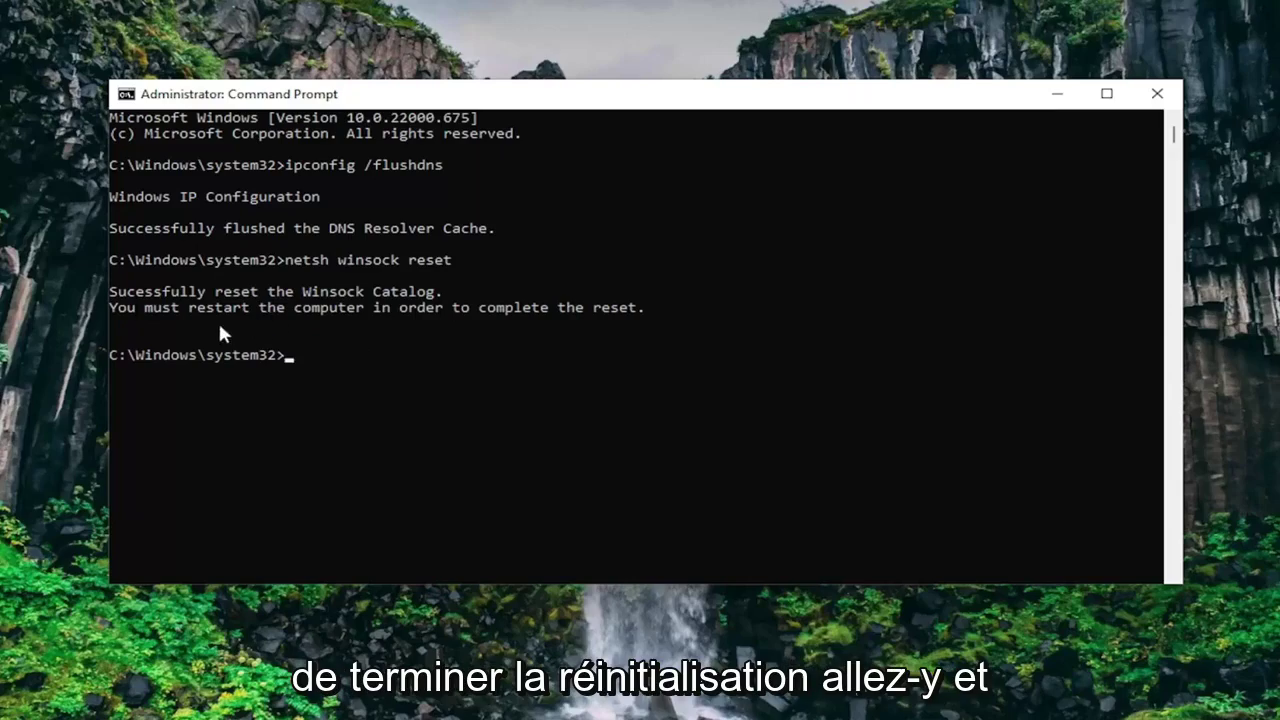
# Close Command Prompt and restart the PC via Start's Shut down or sign out > Restart
pyautogui.click(1157, 94)
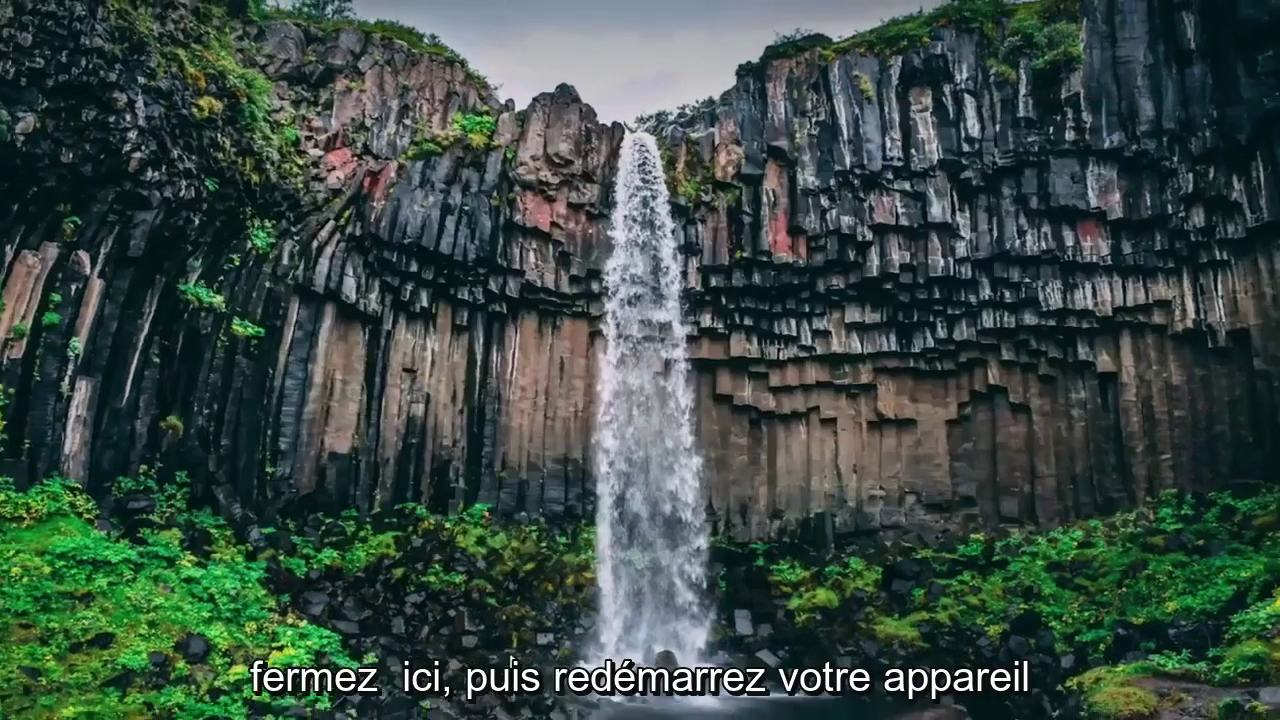
pyautogui.rightClick(541, 702)
pyautogui.moveTo(521, 642)
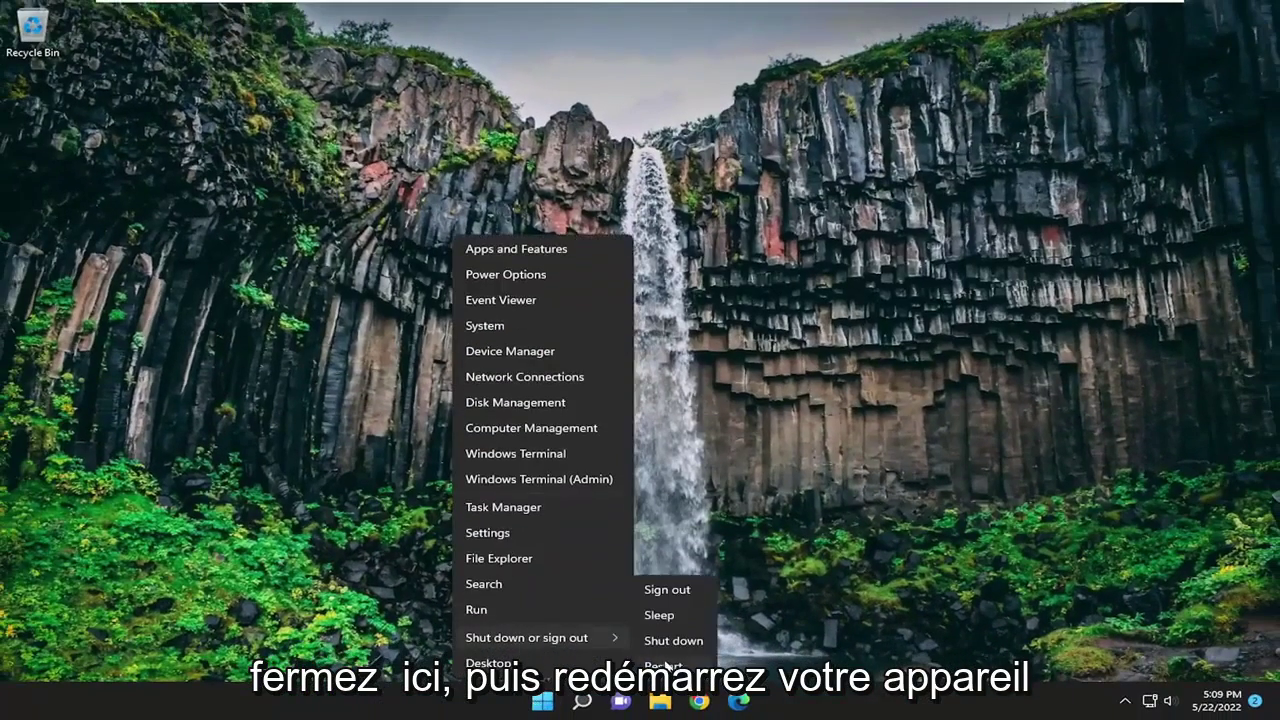
pyautogui.click(669, 667)
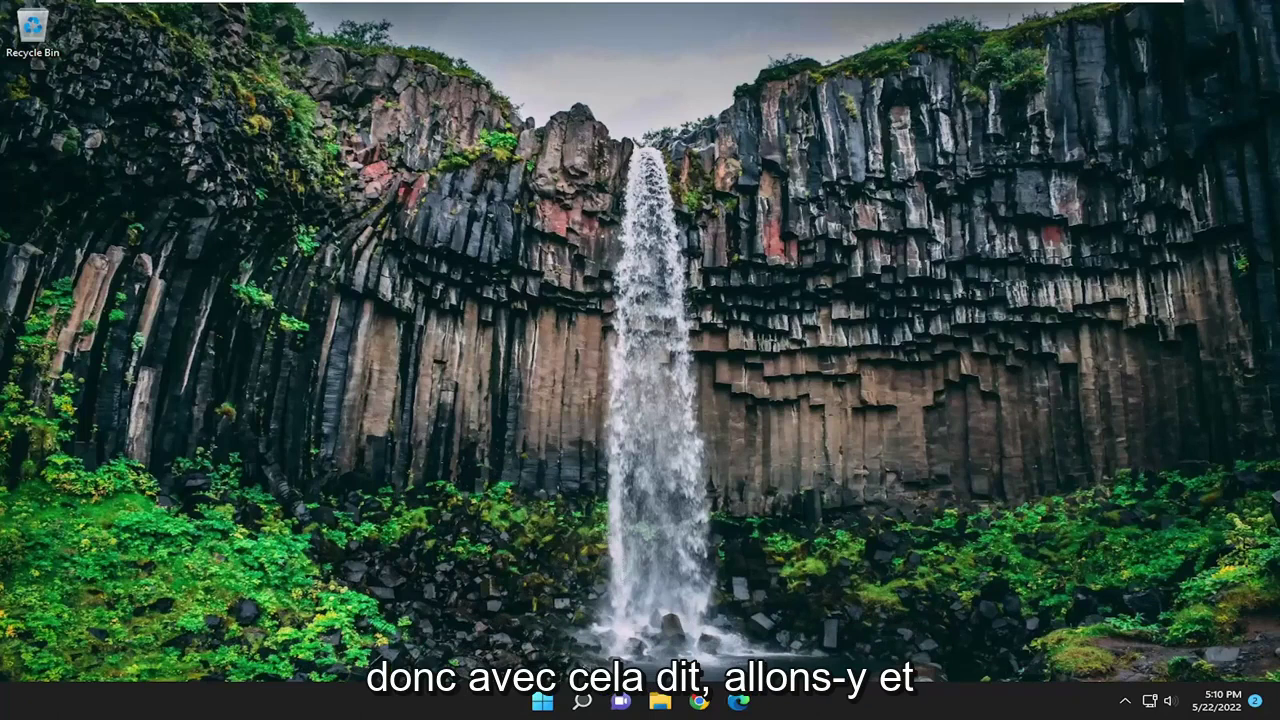
# In Settings, go to Network & internet > Advanced network settings > Network reset
pyautogui.click(581, 702)
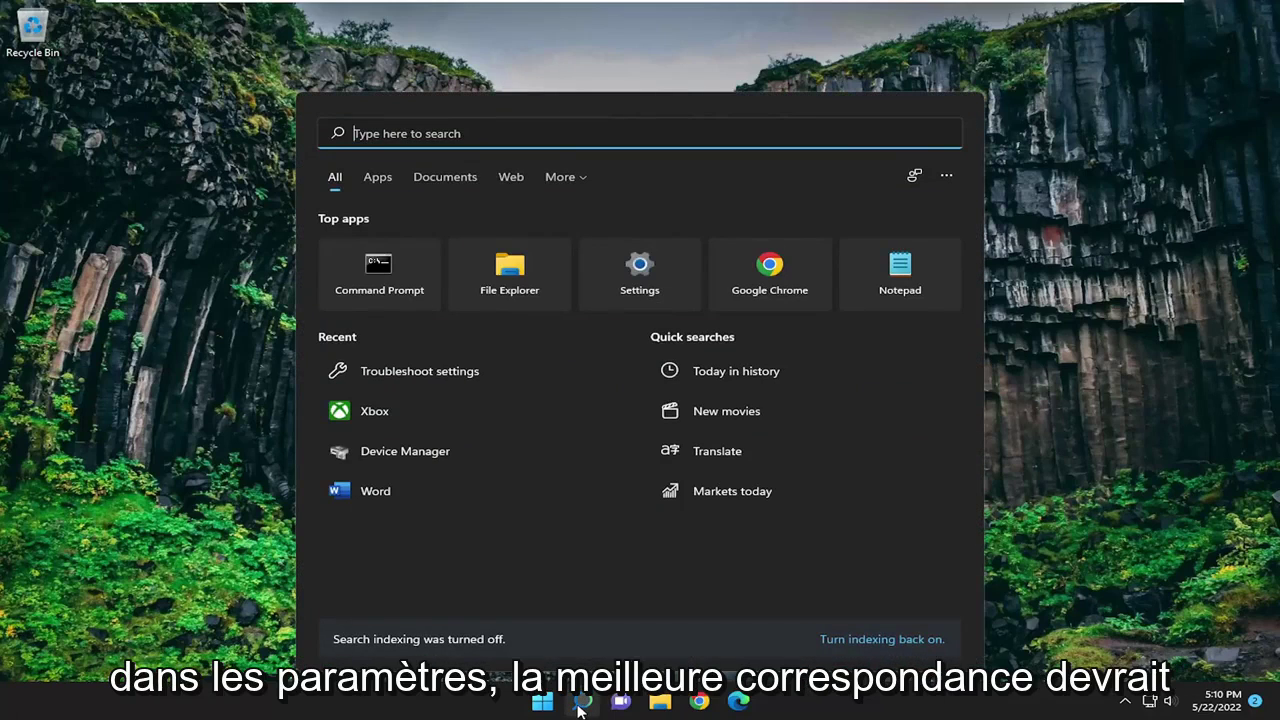
pyautogui.write('settings')
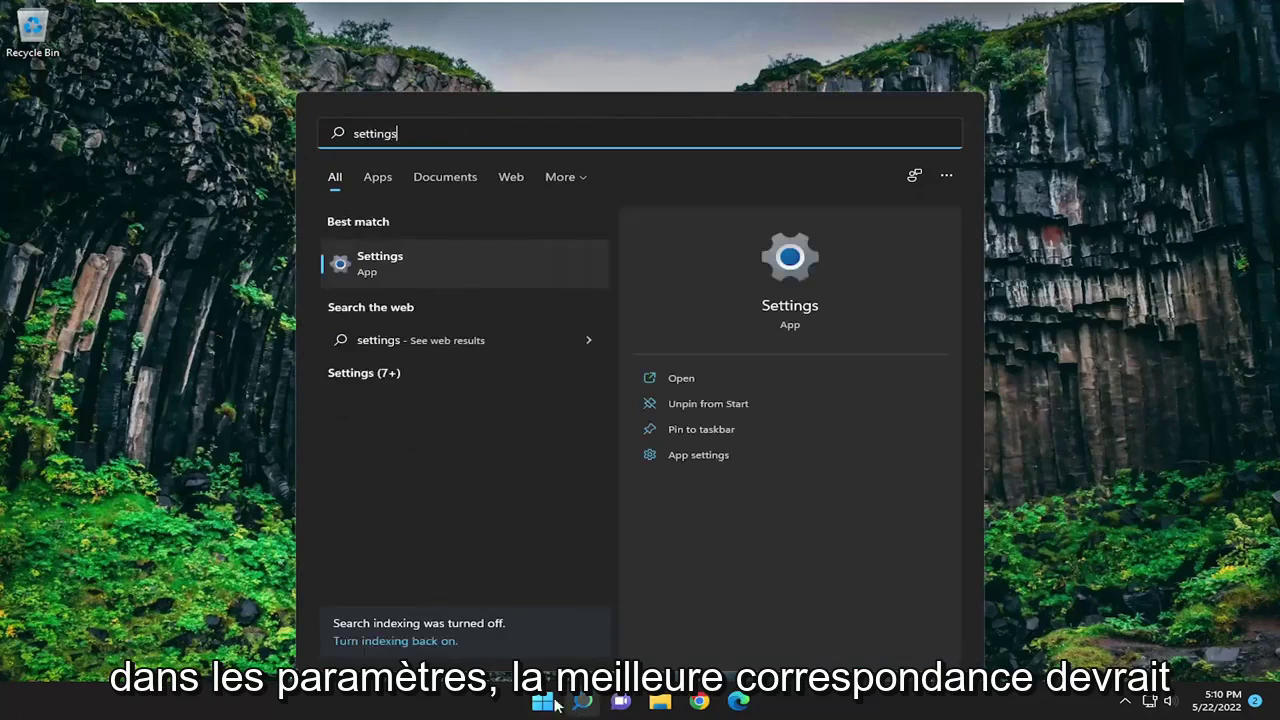
pyautogui.click(401, 262)
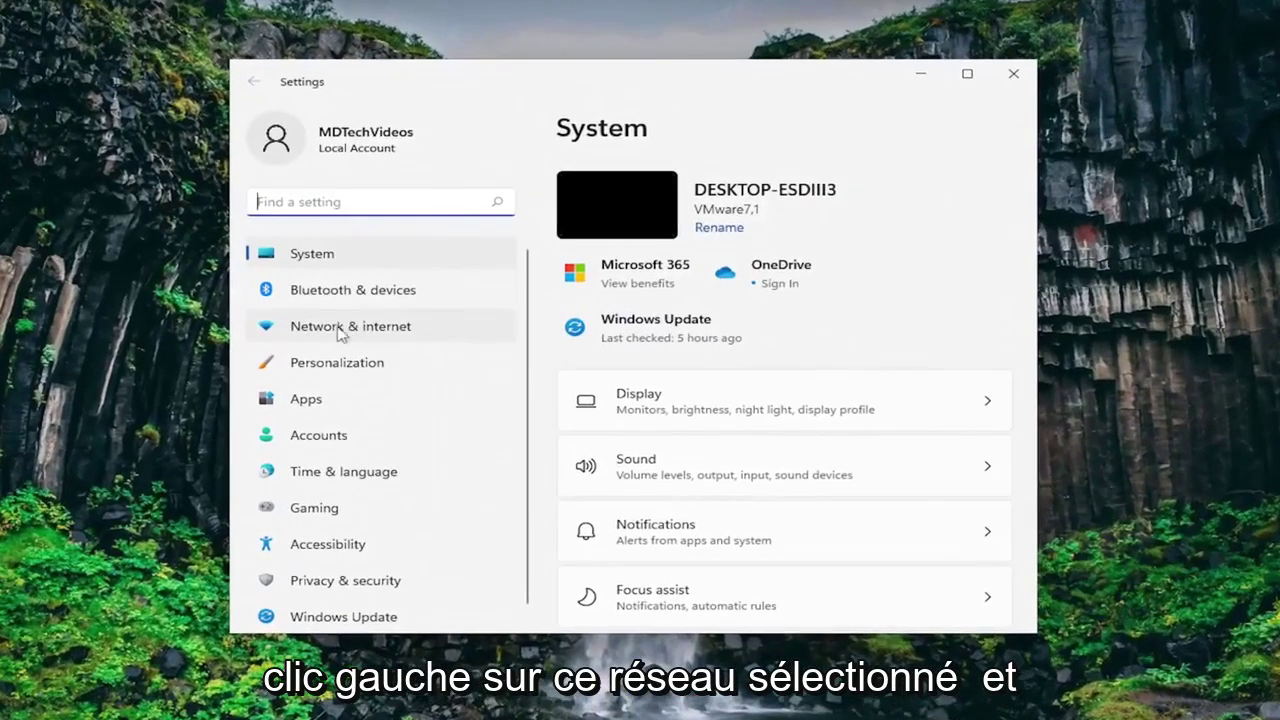
pyautogui.click(366, 330)
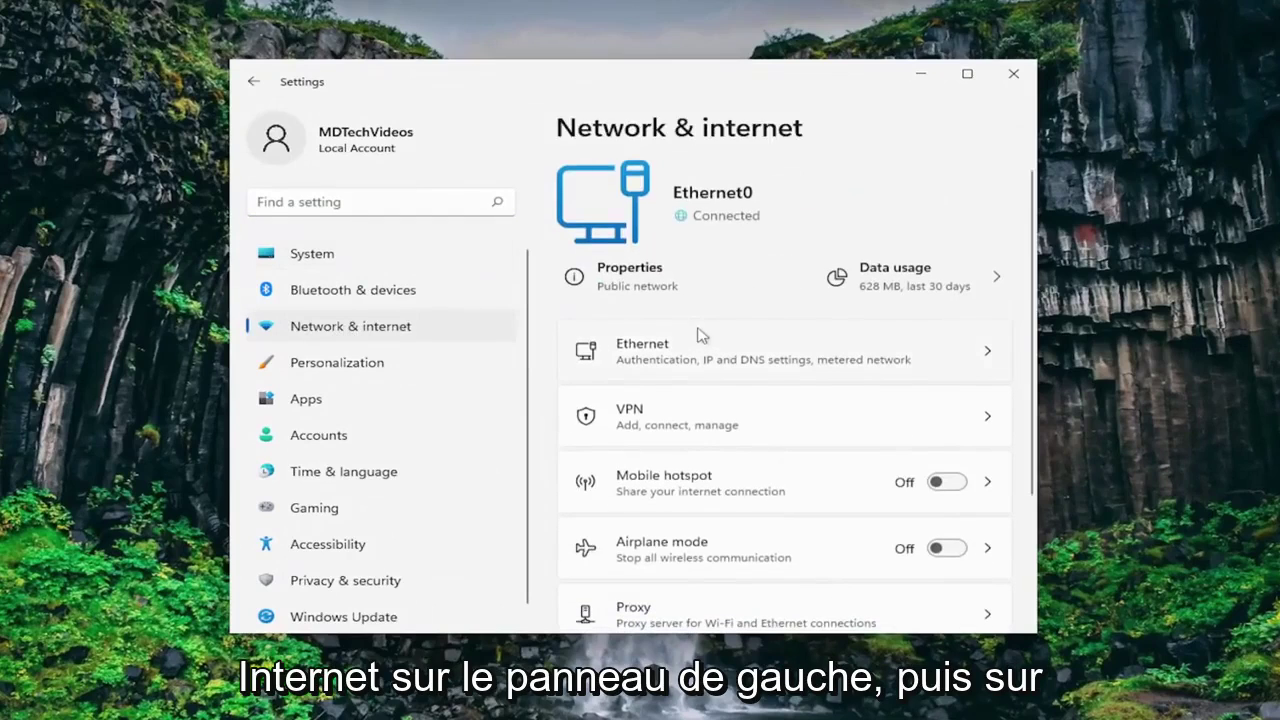
pyautogui.scroll(-2, 706, 331)
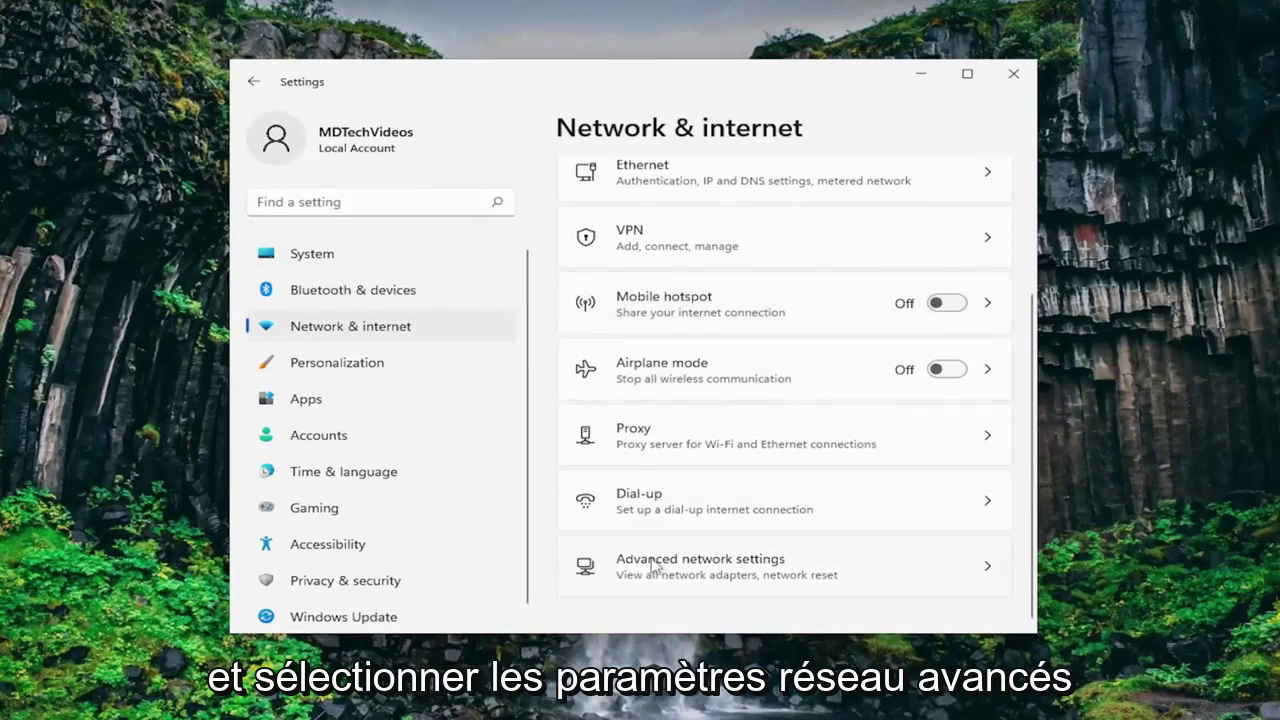
pyautogui.click(705, 566)
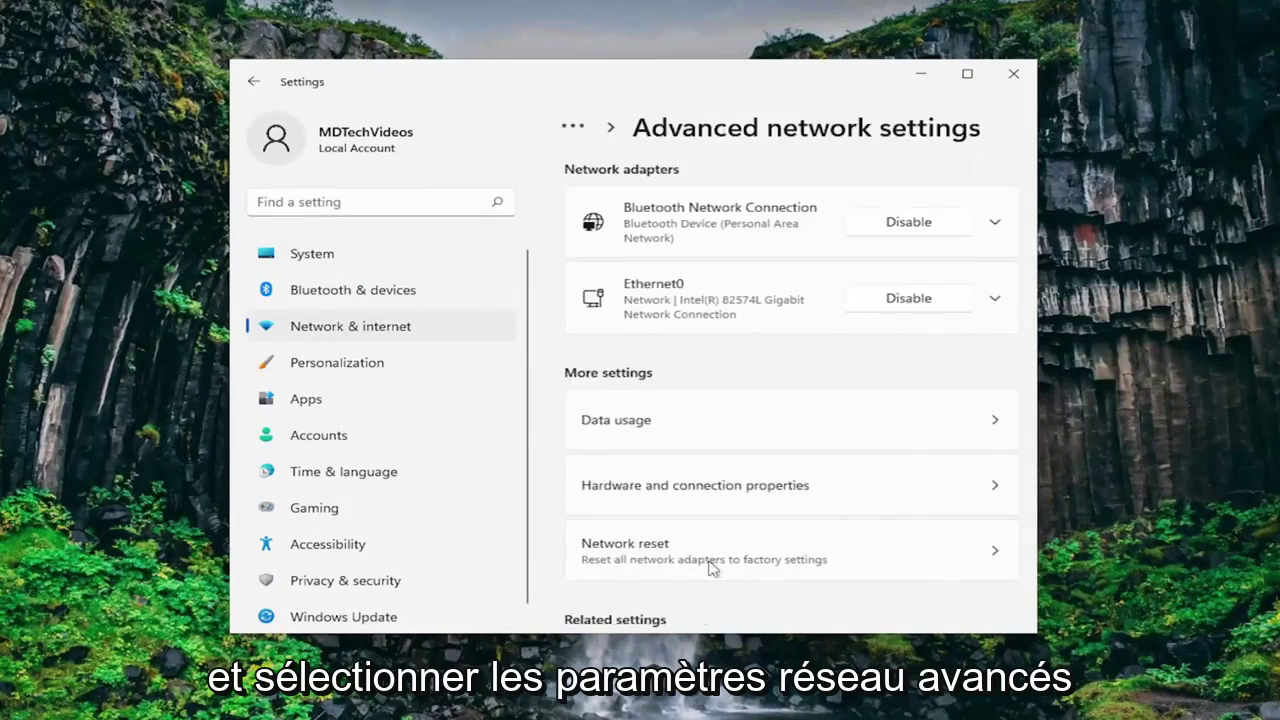
pyautogui.scroll(-1, 714, 434)
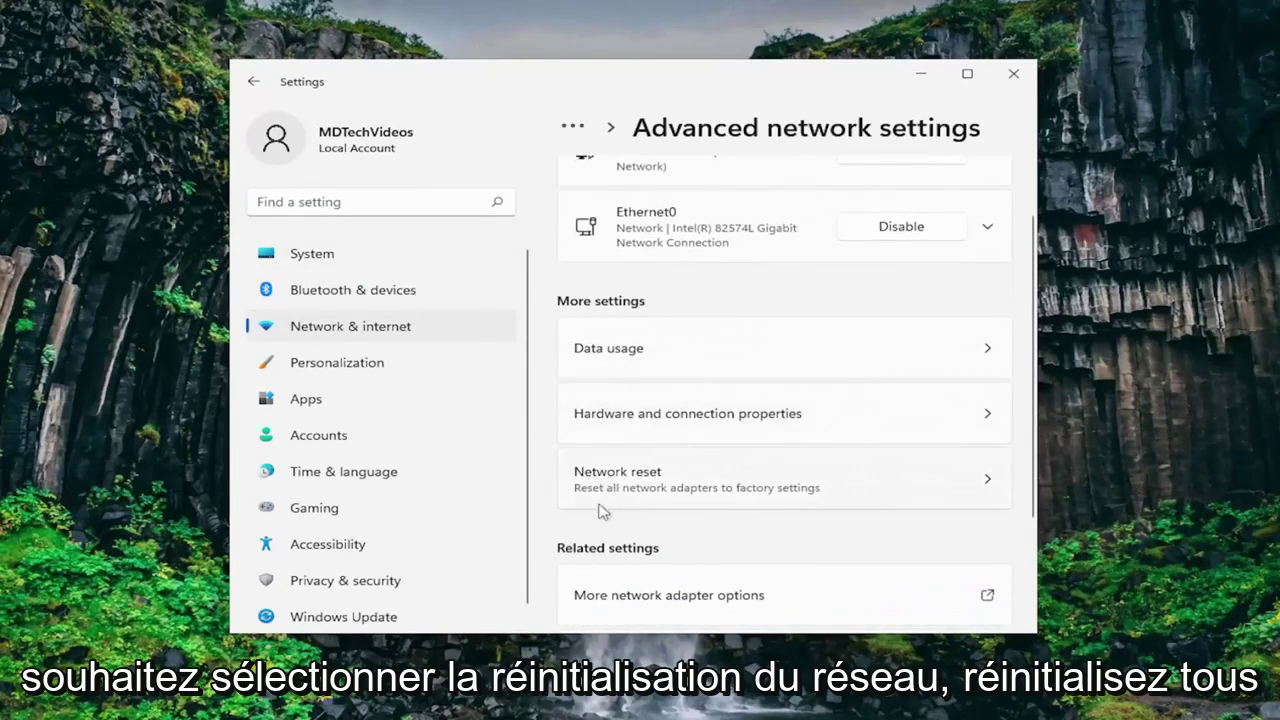
pyautogui.click(754, 497)
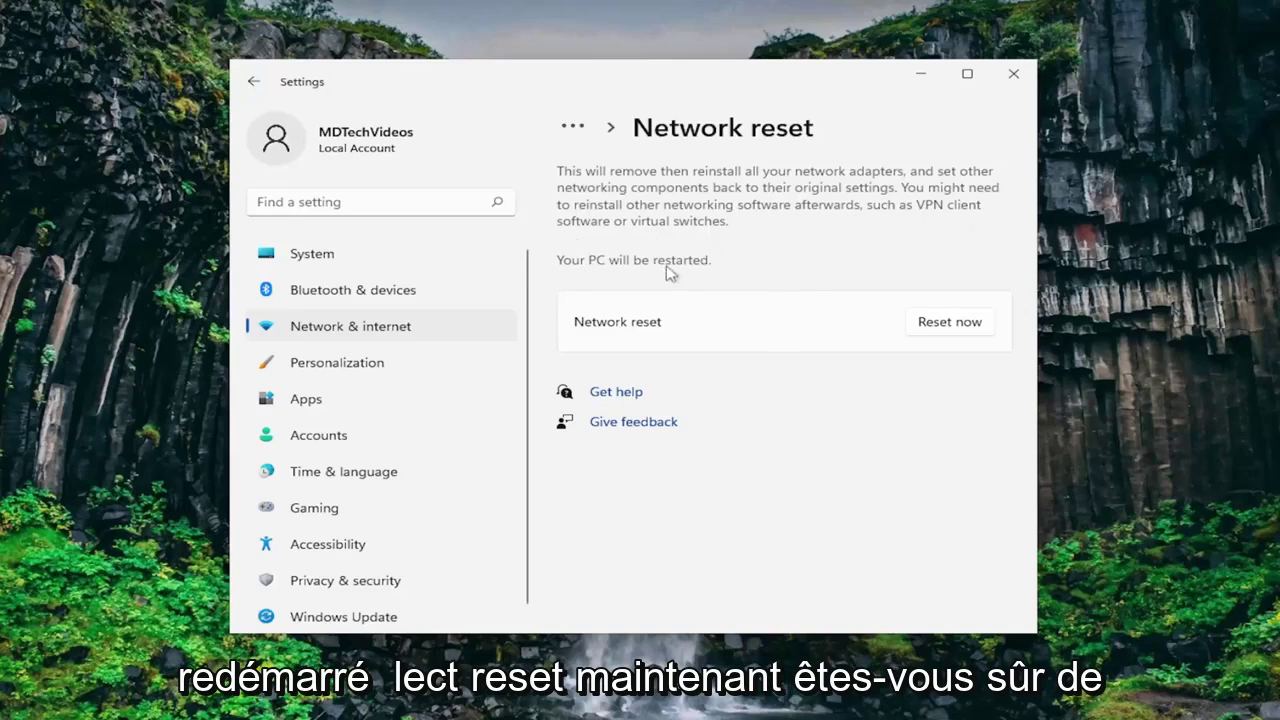
# Confirm Reset now, dismiss the sign-out notice, close Settings, and open the Start quick-link menu
pyautogui.click(946, 335)
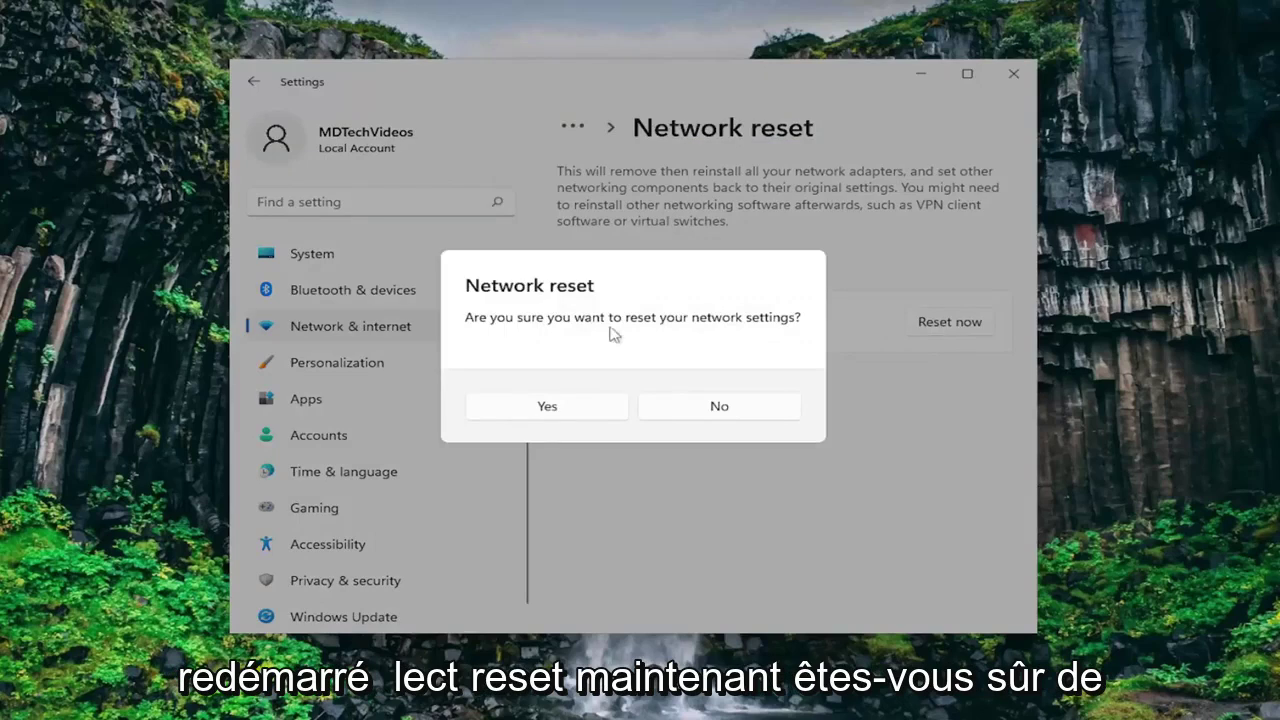
pyautogui.click(529, 411)
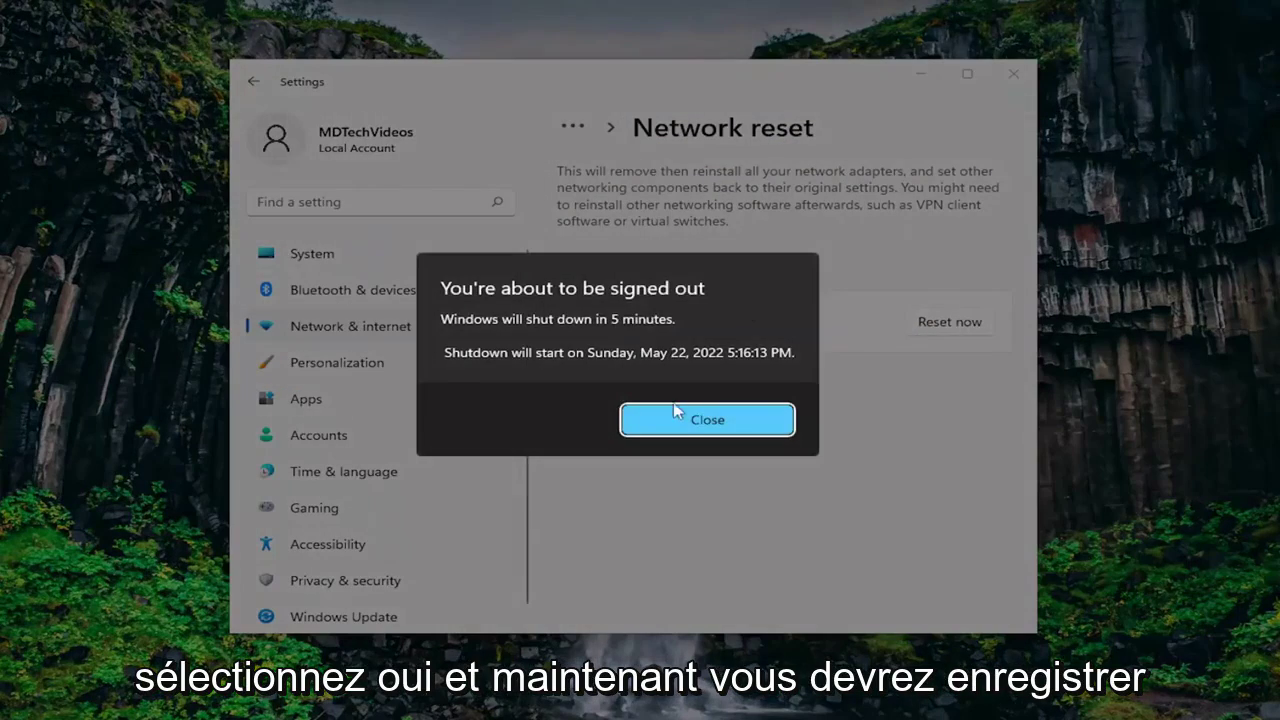
pyautogui.click(703, 413)
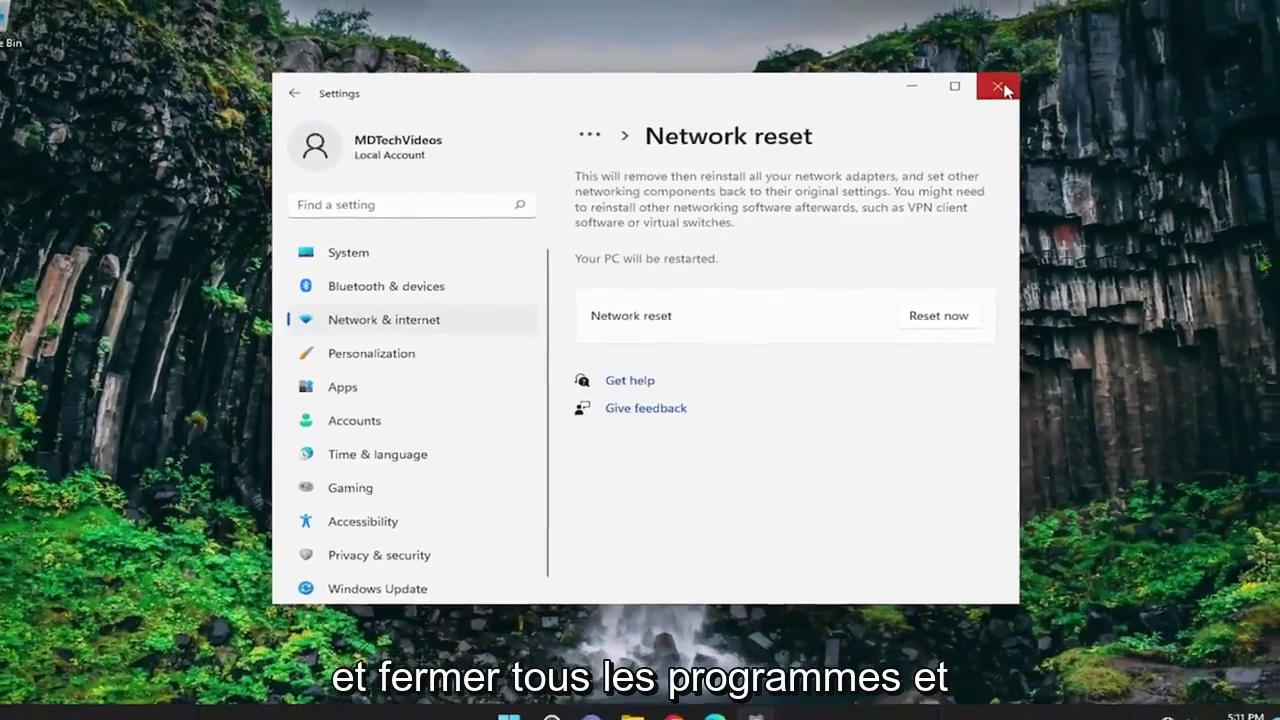
pyautogui.click(1009, 77)
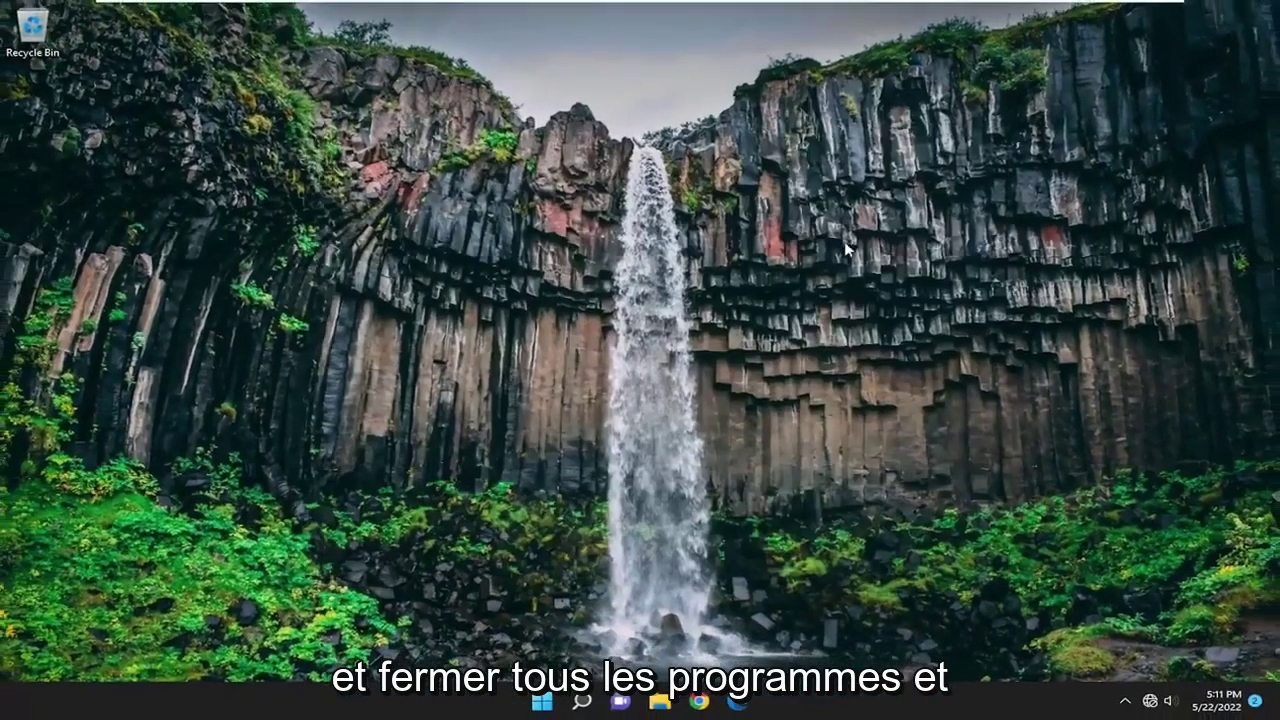
pyautogui.rightClick(541, 702)
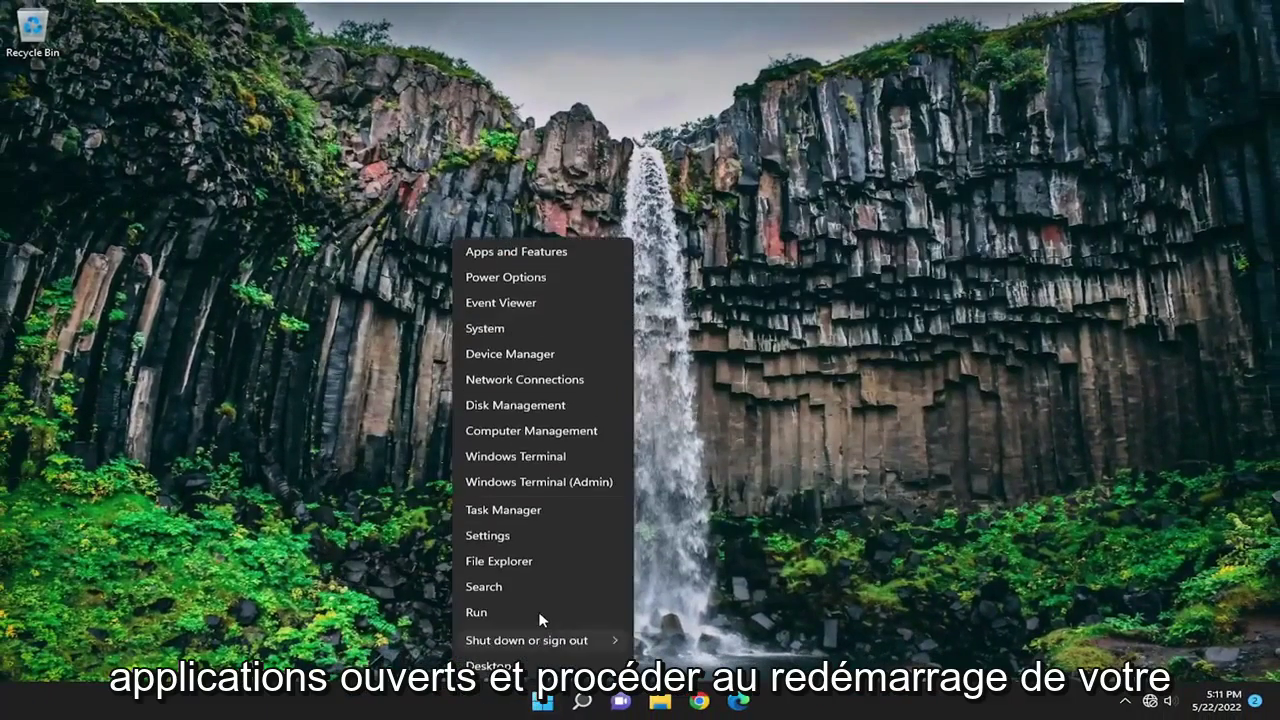